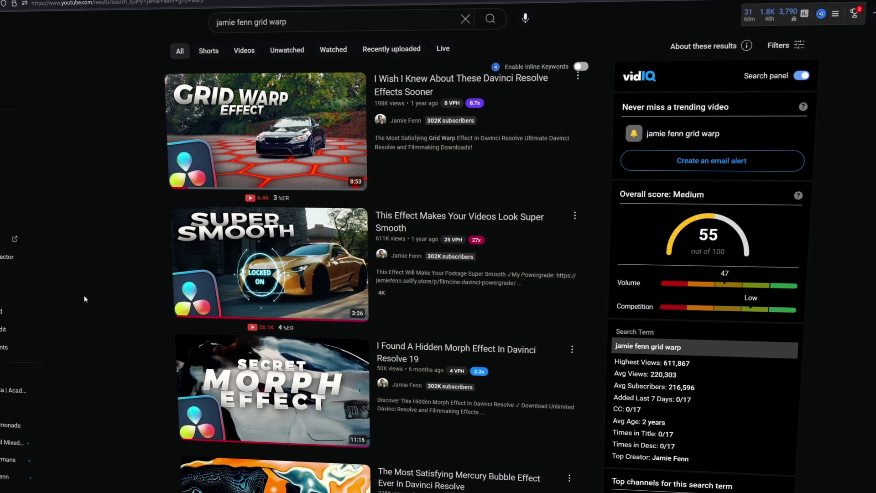
Scrub through the parking-lot car clip and open it for compositing in Fusion
mouse_move(324, 130)
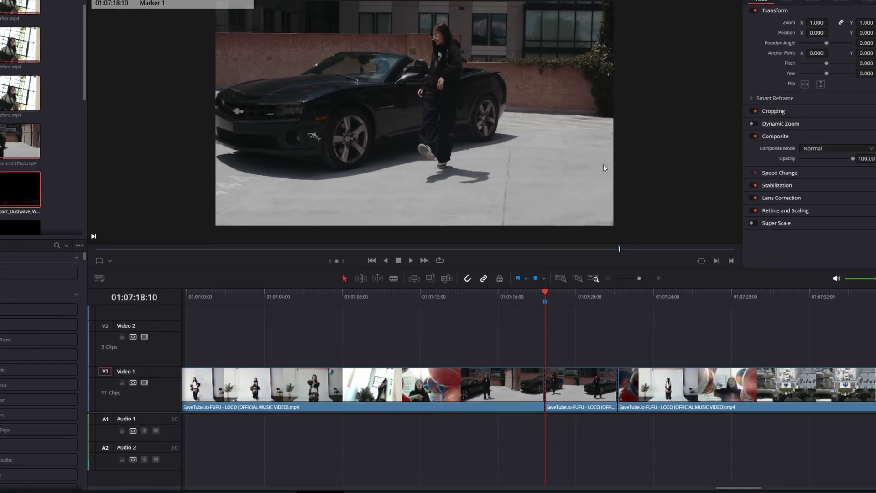
left_click_drag(545, 302, 615, 302)
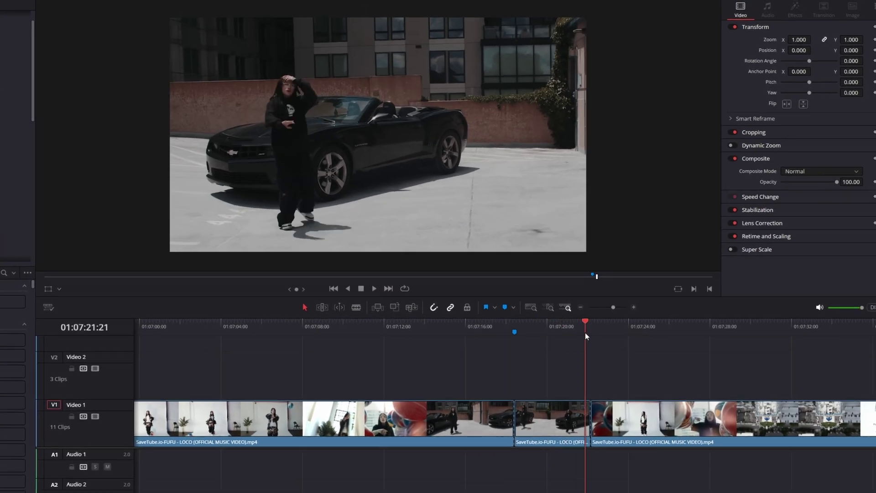
mouse_move(585, 332)
left_mouse_down()
mouse_move(474, 333)
mouse_move(497, 353)
mouse_move(530, 352)
mouse_move(502, 359)
left_mouse_up()
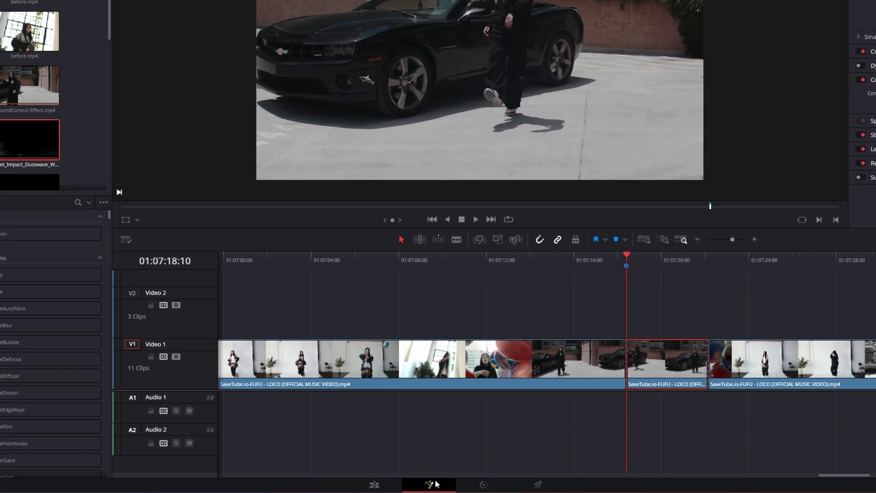
left_click(436, 484)
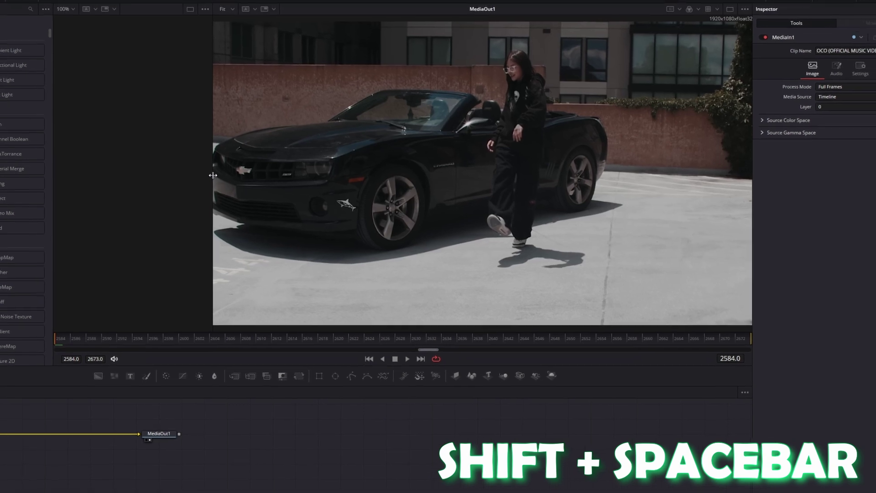
Add a Camera Tracker node to the car shot's comp by searching 'camera'
key("shift+space")
type("camera")
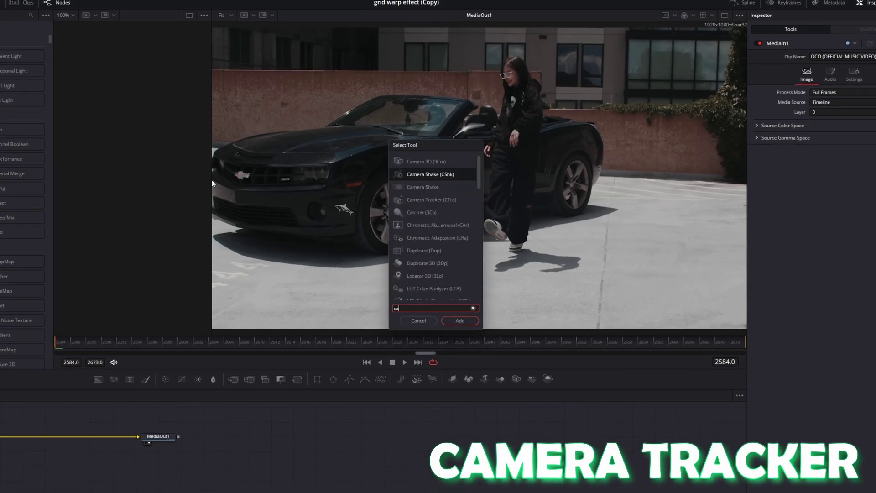
left_click(425, 199)
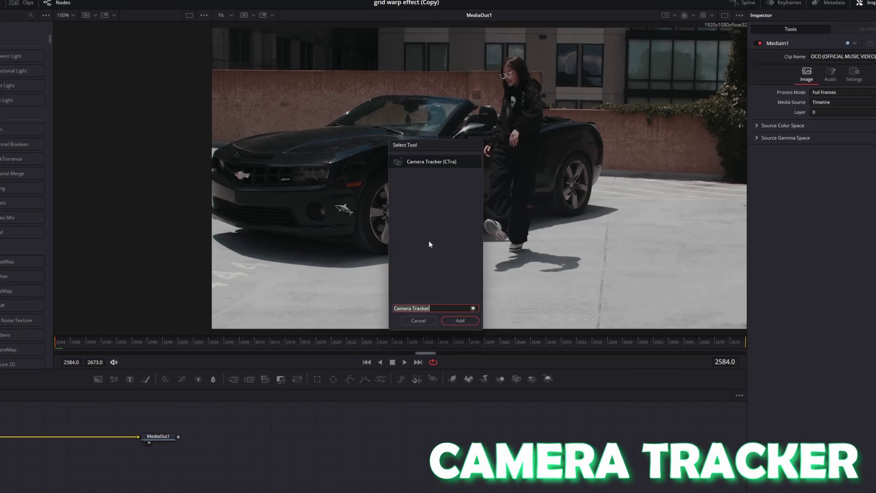
left_click(450, 320)
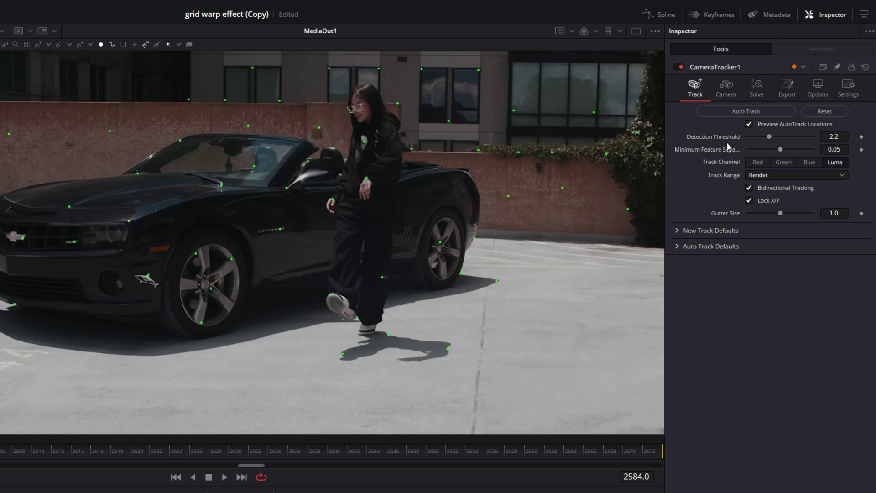
Auto-track the car shot, review the tracks, and solve the camera (1.8111 px error, 269 tracks)
left_click(755, 113)
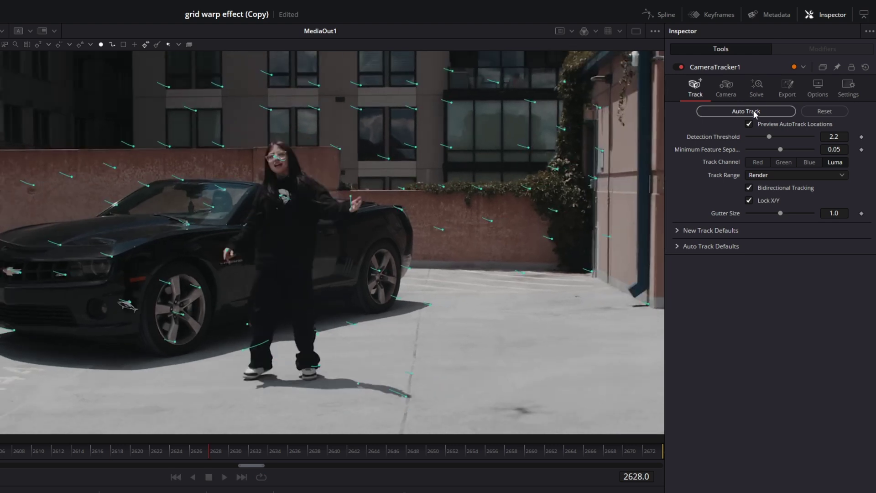
scroll(35, 379, "down", 2)
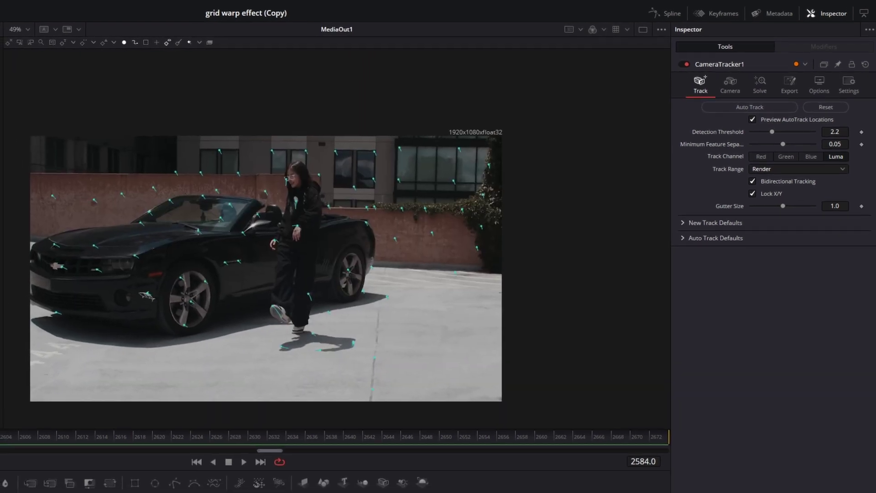
left_click_drag(55, 446, 603, 447)
left_click_drag(632, 407, 311, 410)
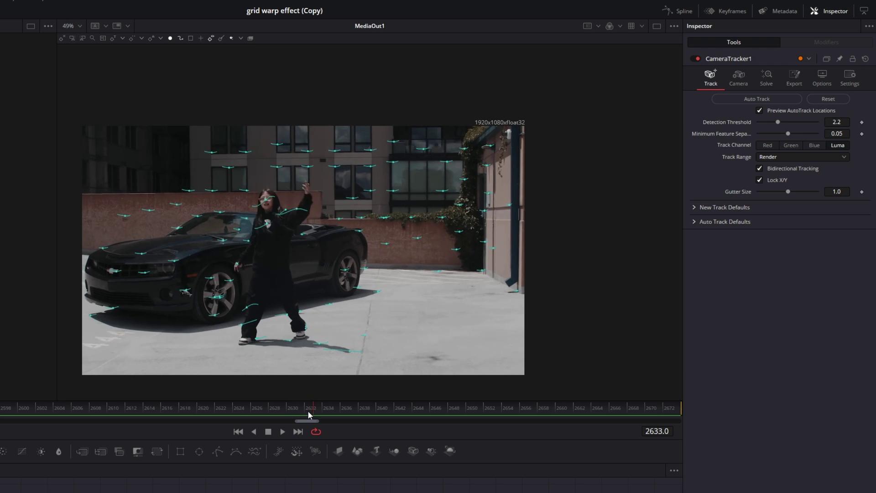
left_click(765, 85)
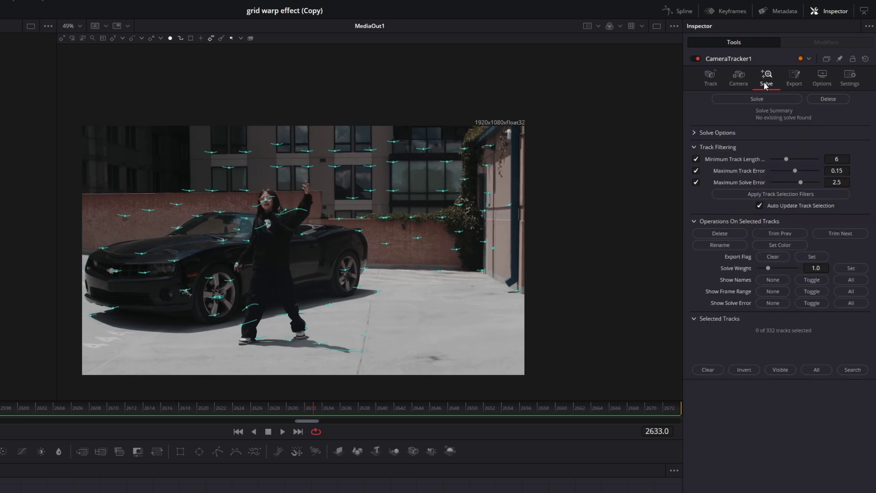
left_click(744, 99)
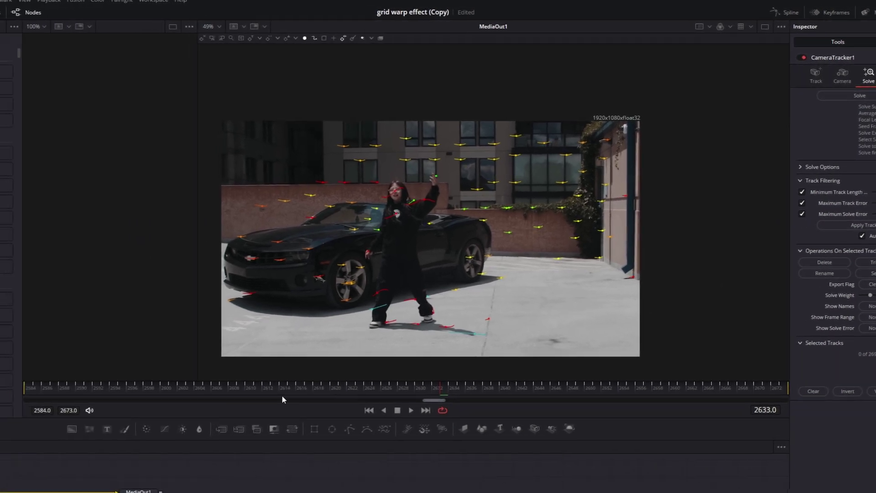
Delete the three high-error tracks along the top of the wall
left_click(73, 389)
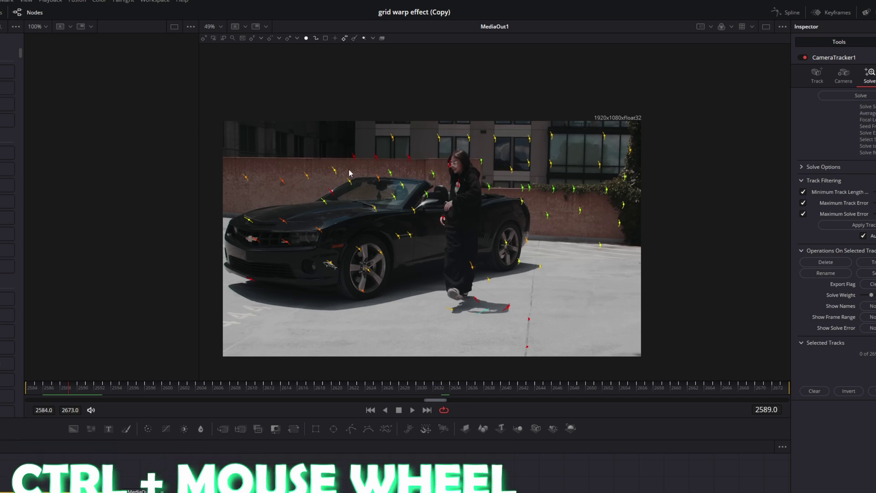
scroll(354, 182, "up", 6)
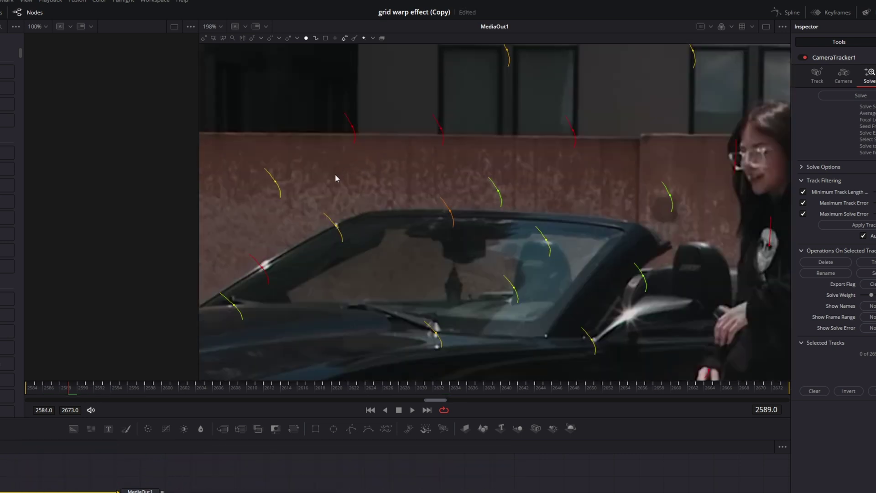
left_click_drag(317, 176, 606, 88)
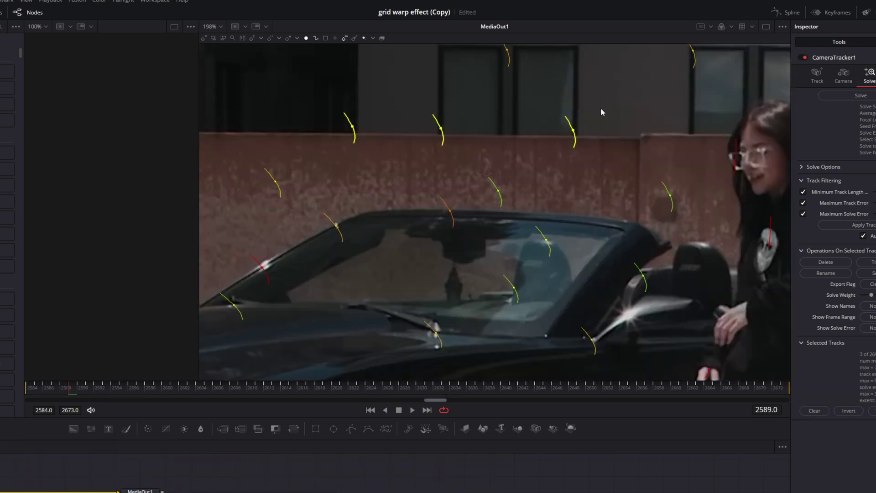
key("Delete")
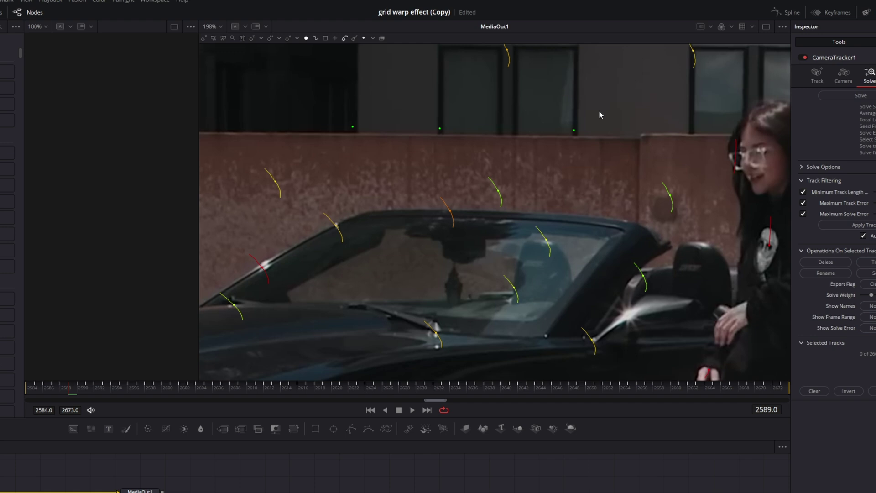
Delete the two tracks on the dancer's chest, leaving 214 tracks
scroll(656, 142, "down", 5)
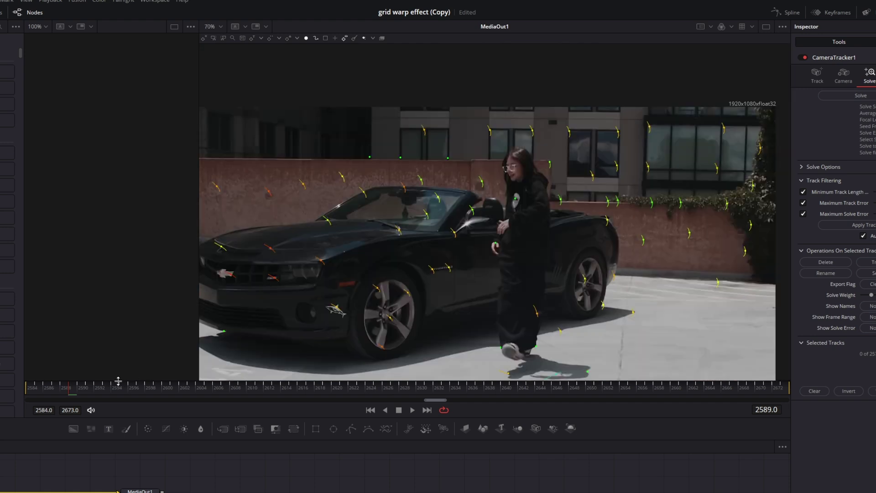
left_click_drag(118, 381, 133, 392)
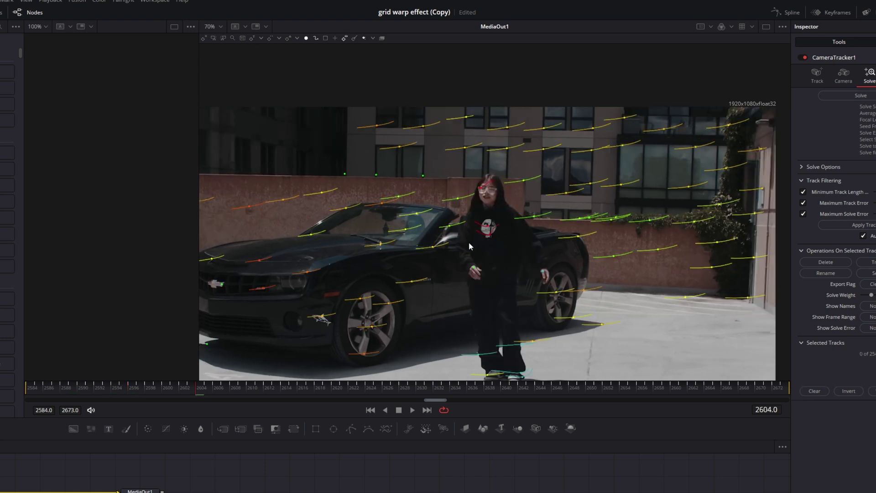
left_click_drag(469, 242, 507, 209)
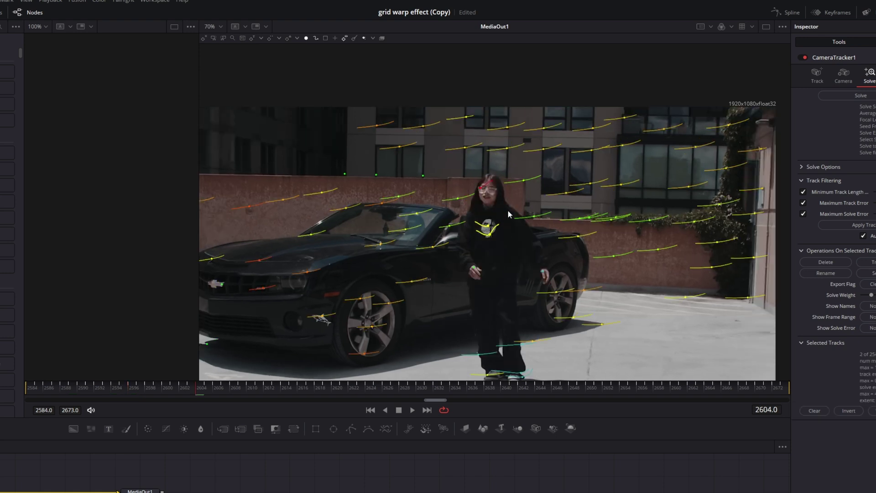
left_click(510, 206)
key("space")
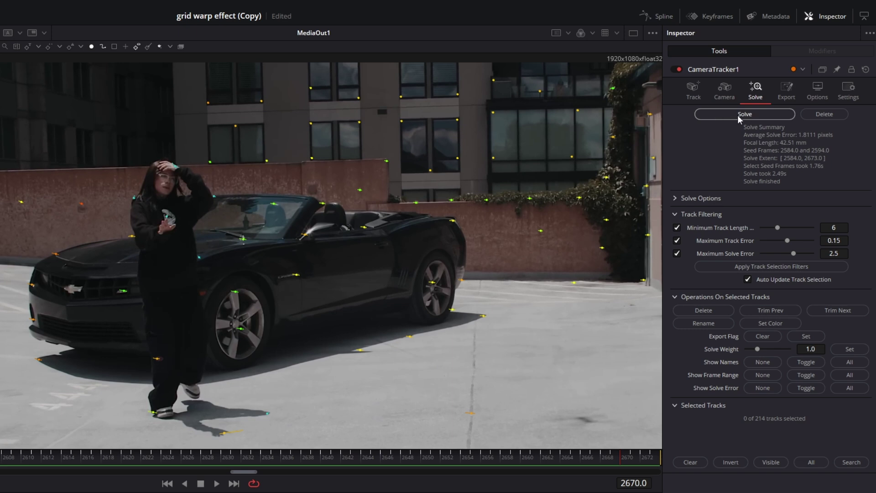
Re-solve the camera, reaching 0.6147 px average error across 202 tracks at 40.06 mm
left_click(733, 116)
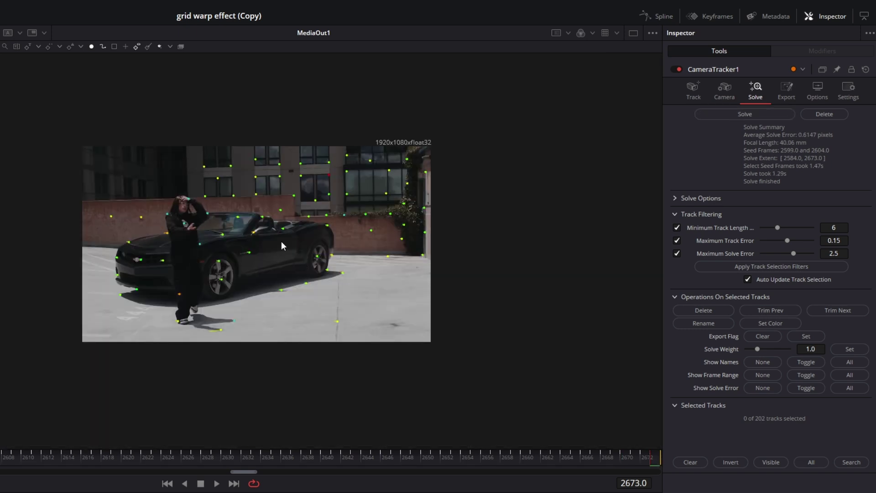
scroll(282, 242, "up", 3)
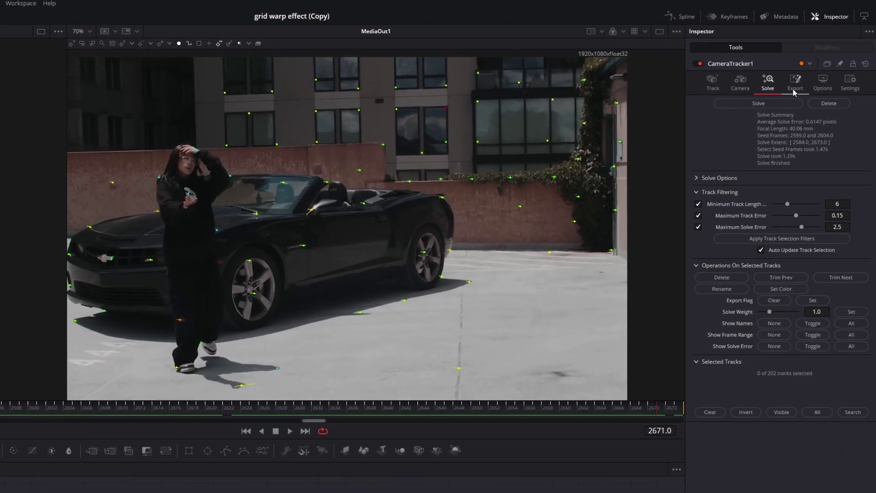
Export the solved camera as a 3D scene and tidy the exported nodes
left_click(793, 87)
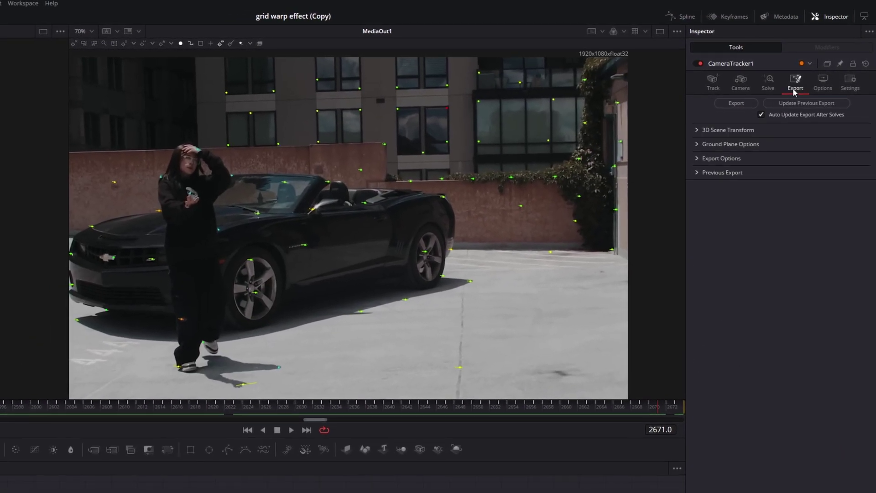
left_click(735, 104)
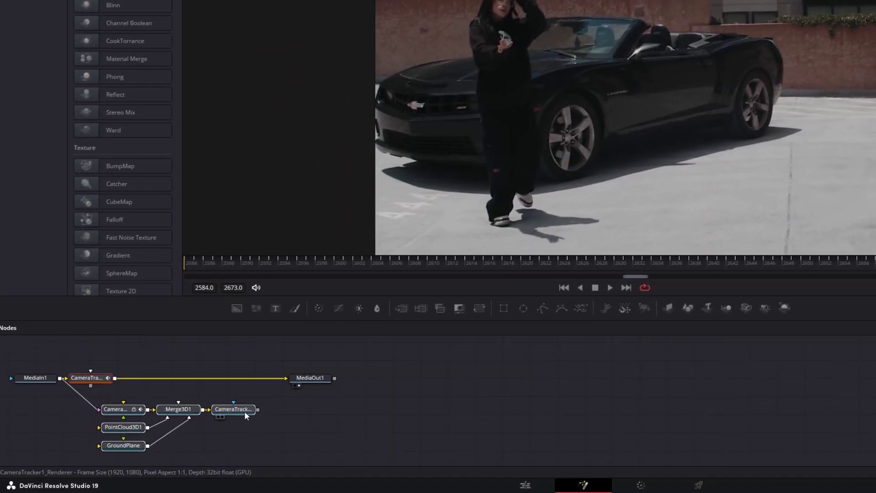
left_click_drag(245, 411, 247, 408)
left_click_drag(280, 373, 280, 390)
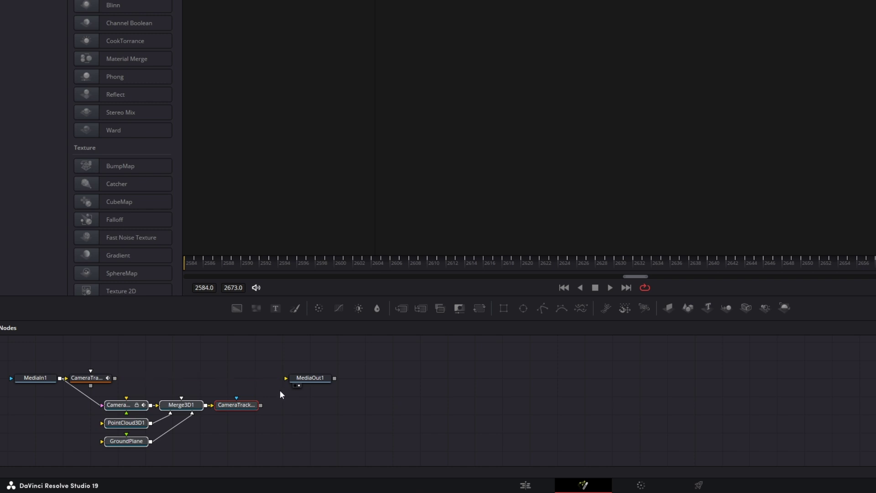
Delete CameraTracker1, wire the tracker renderer to MediaOut1, and select PointCloud3D1 and GroundPlane
left_click(92, 379)
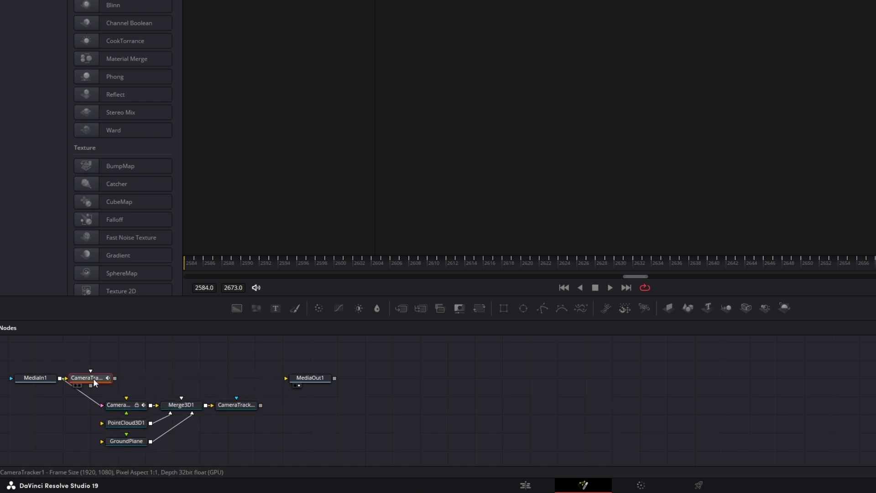
key("Delete")
left_click(226, 405)
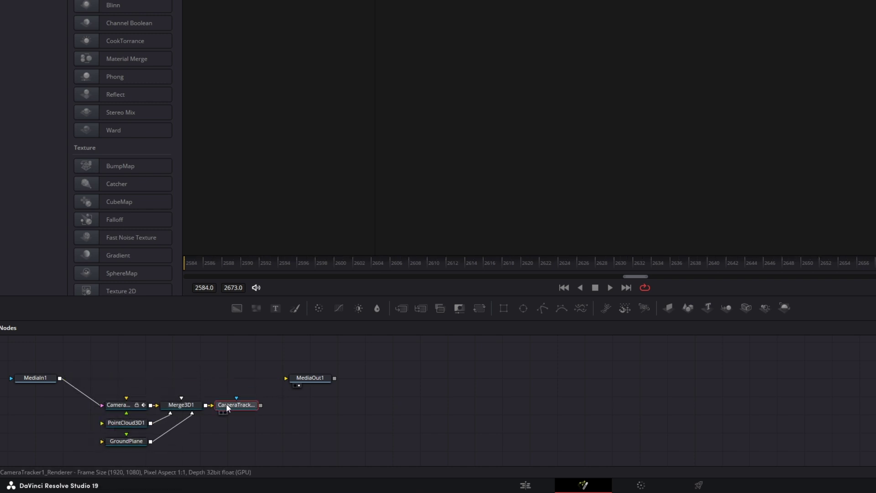
left_click_drag(261, 405, 310, 378)
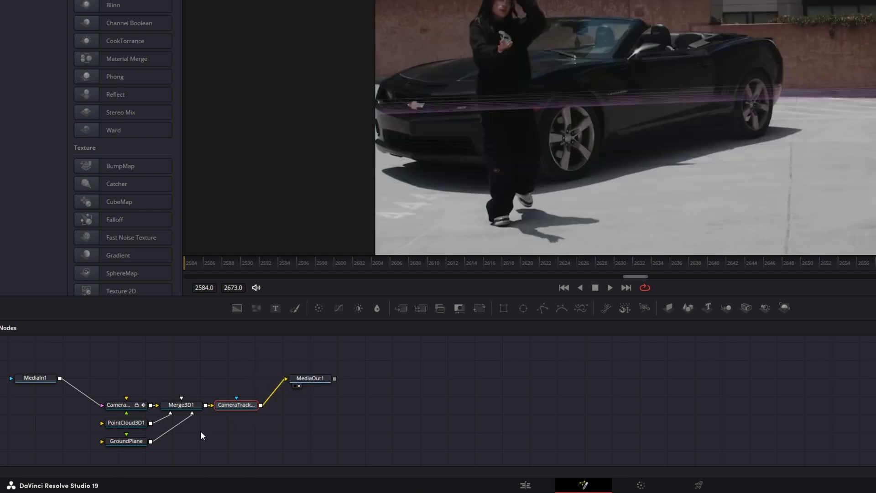
left_click_drag(182, 440, 757, 394)
Add an ImagePlane3D node and feed it into Merge3D1
left_click(561, 399)
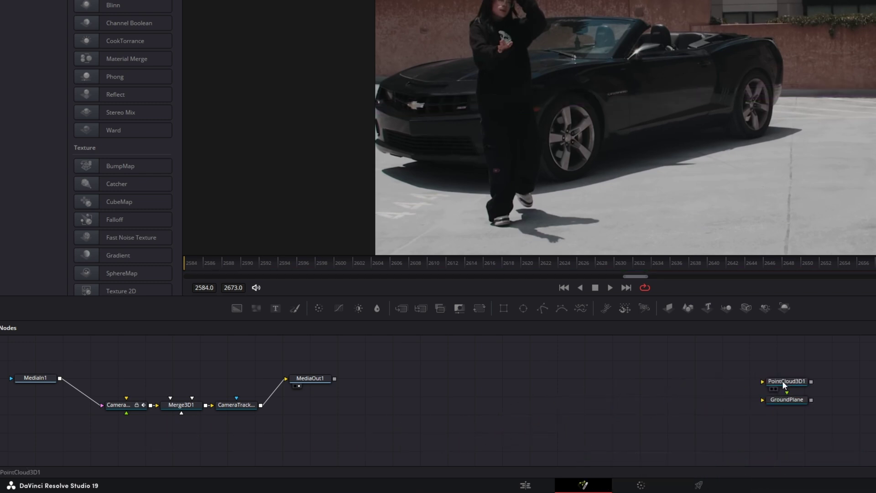
left_click_drag(668, 308, 152, 437)
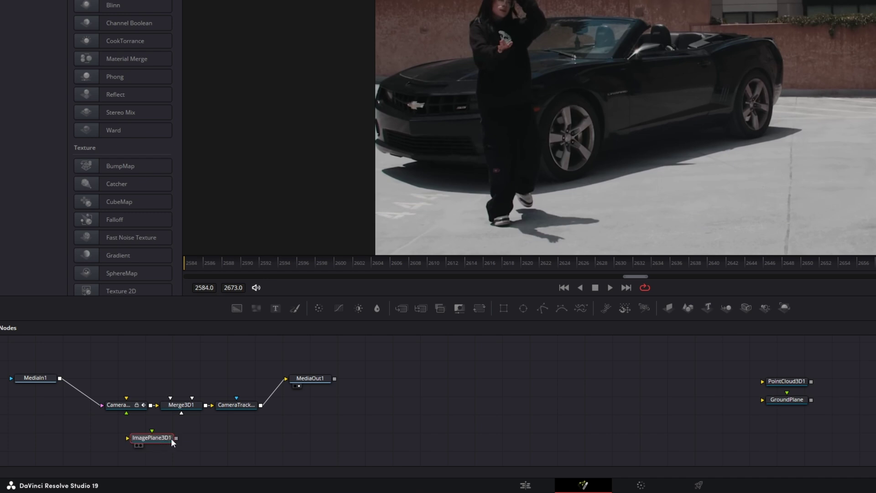
scroll(134, 439, "up", 2)
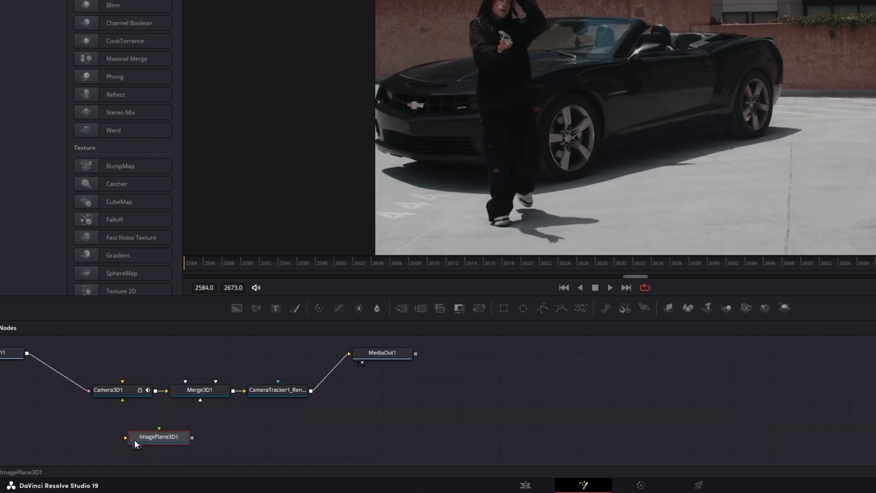
left_click_drag(192, 438, 201, 401)
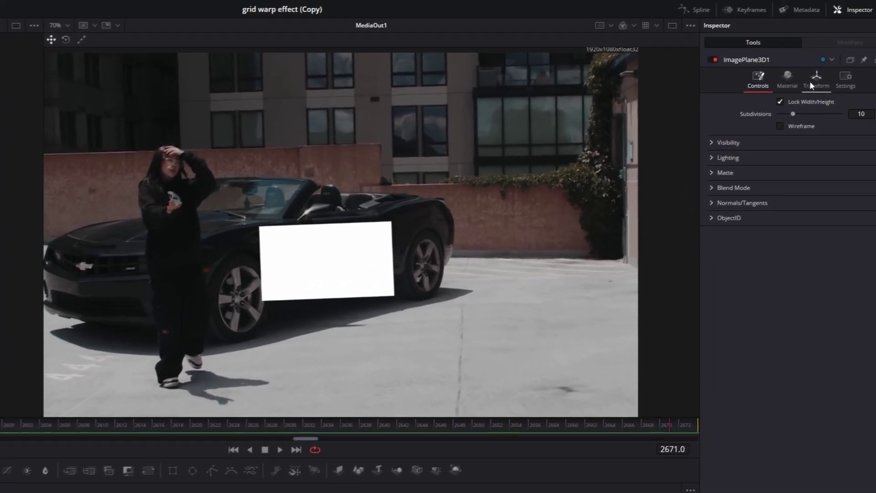
Set the image plane's X rotation to -75.1 and the next transform value to -11.9
left_click(811, 84)
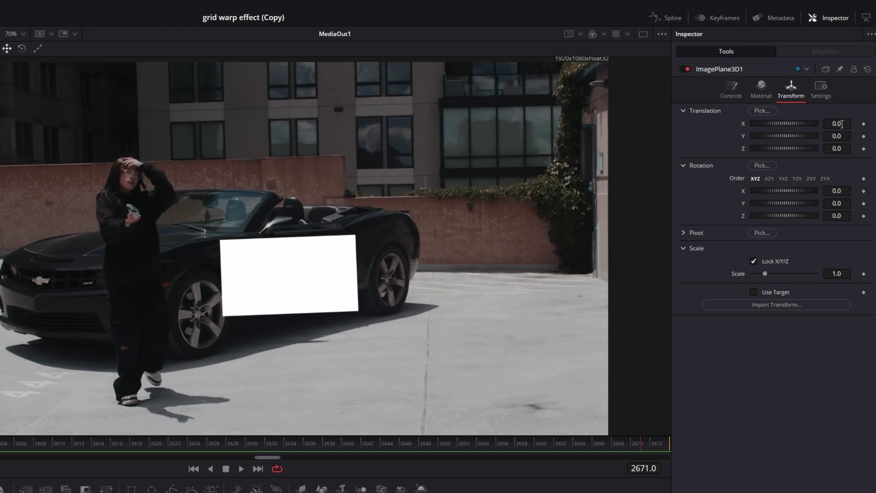
left_click(836, 191)
type("-75.1")
key("Return")
left_click(827, 203)
type("-11.9")
key("Return")
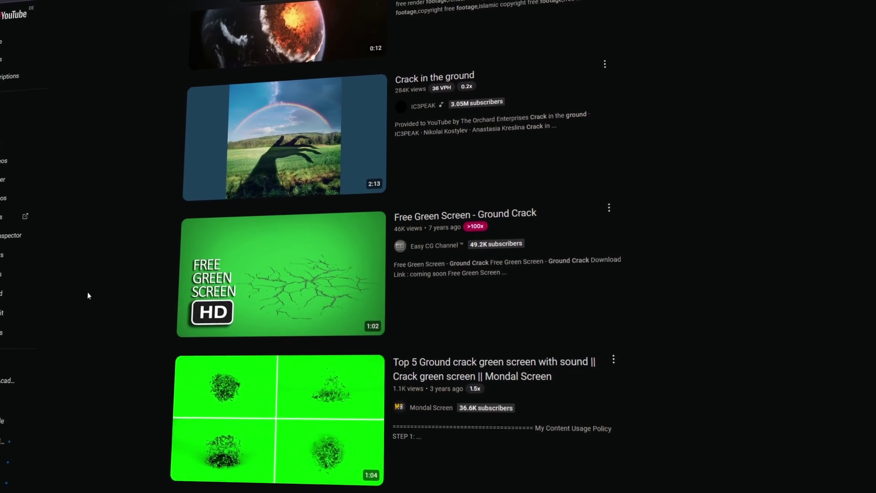
Drag the downloaded Ground Crack clip from Explorer into the Fusion Nodes panel as MediaIn2
mouse_move(231, 269)
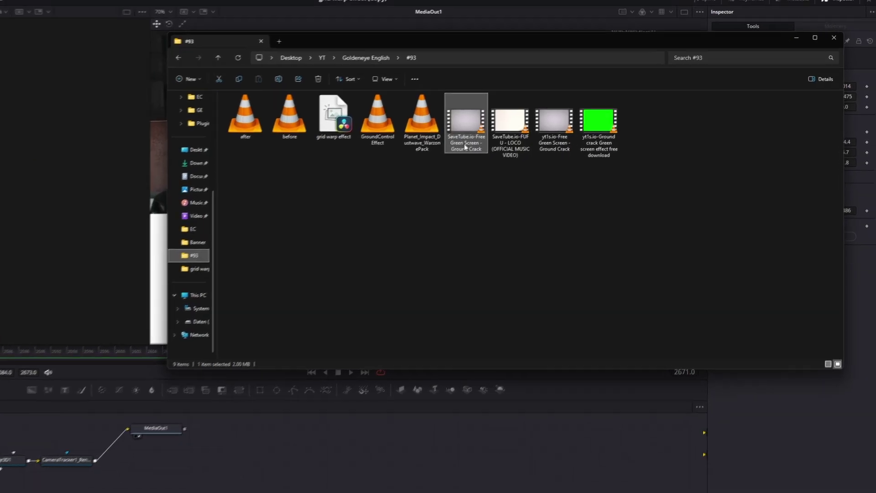
left_click_drag(465, 147, 403, 222)
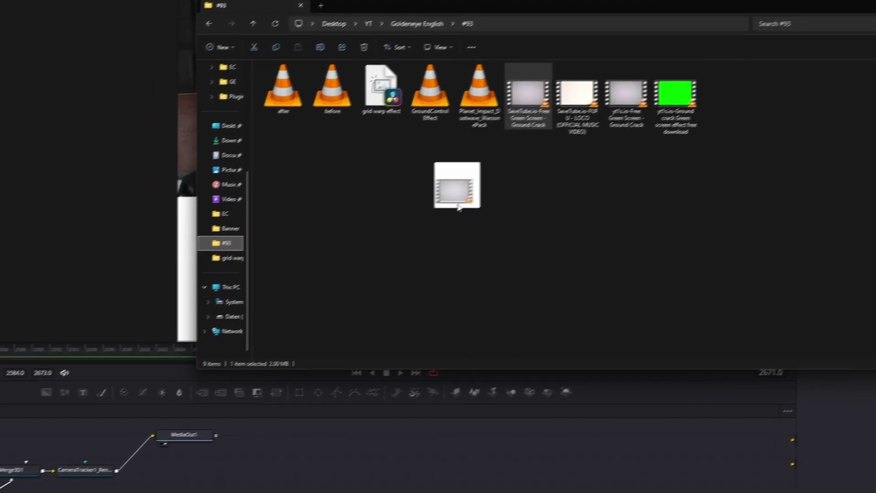
left_click_drag(458, 206, 0, 492)
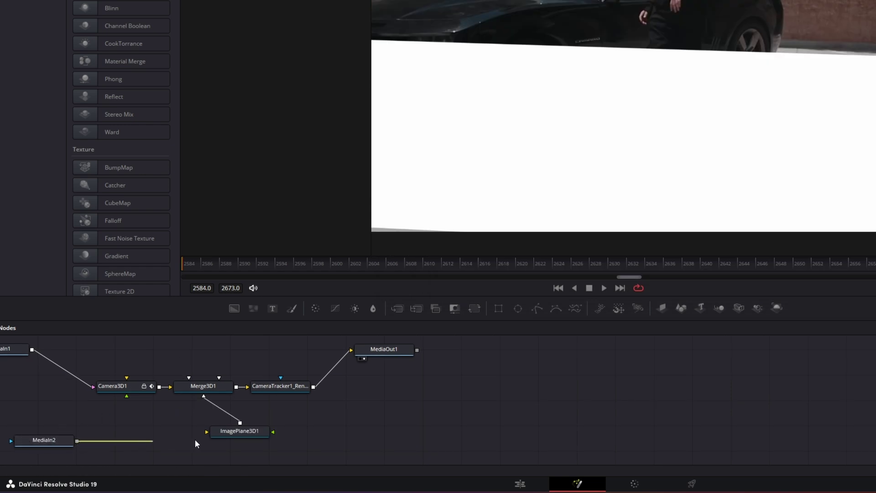
Connect the crack clip to ImagePlane3D1 and add a Delta Keyer after it
left_click_drag(238, 439, 240, 432)
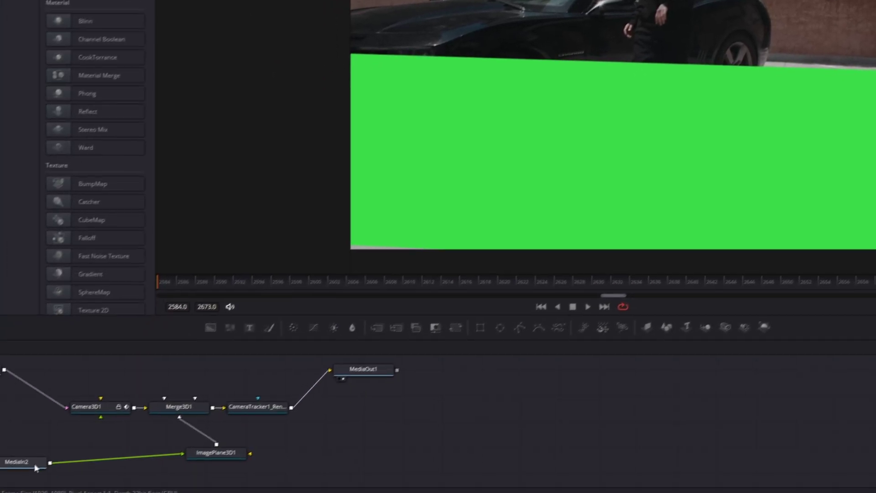
left_click(35, 467)
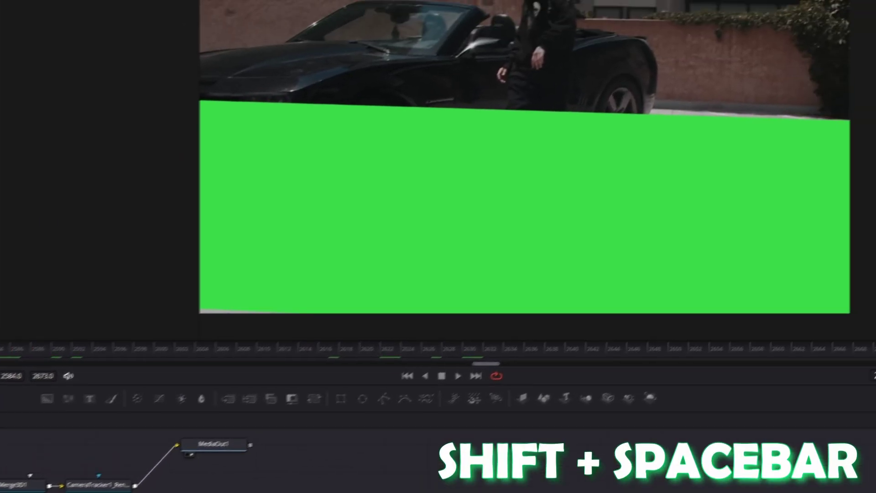
key("shift+space")
type("time")
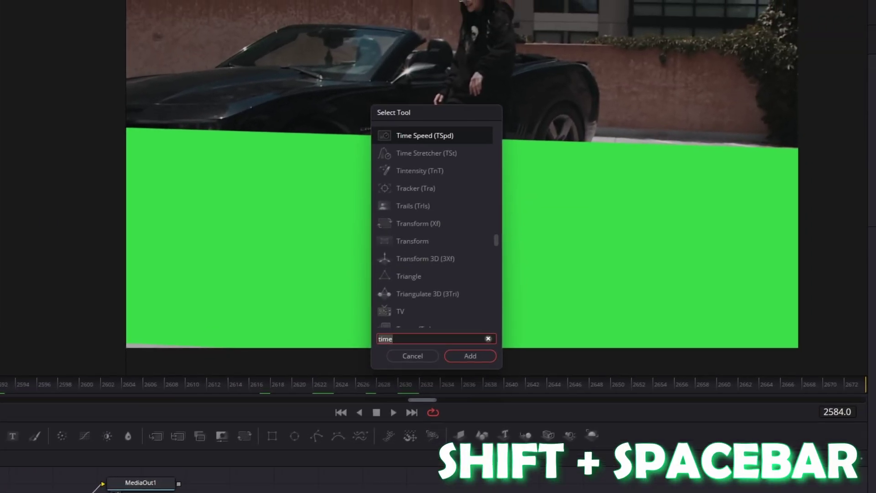
type("delt")
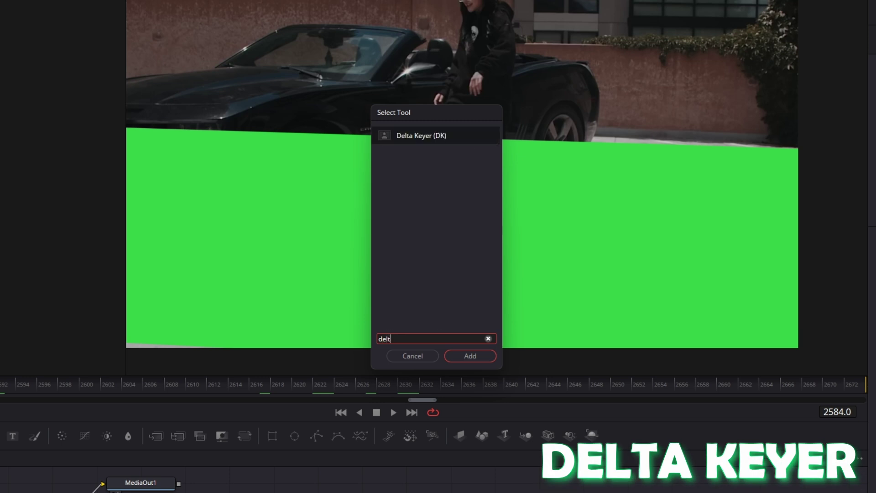
left_click(452, 360)
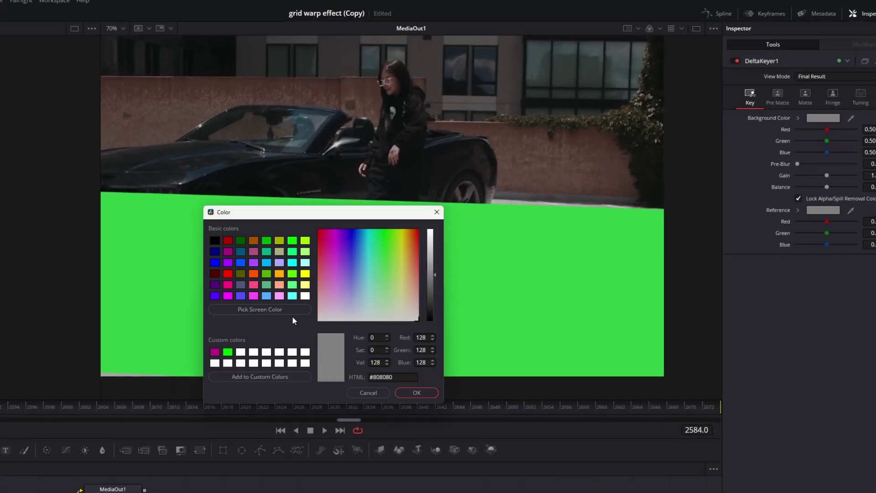
Key out the green screen and insert a Transform lowering the cracks to Center Y 0.48
left_click(292, 311)
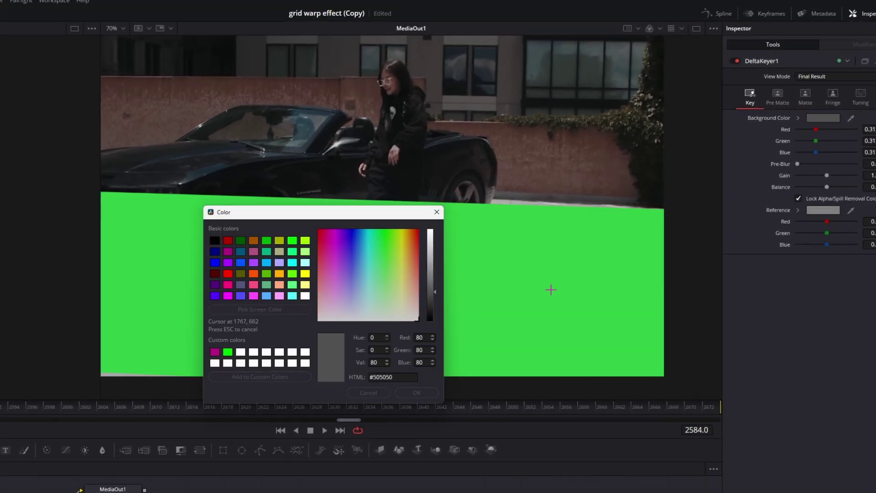
left_click(549, 289)
left_click(417, 392)
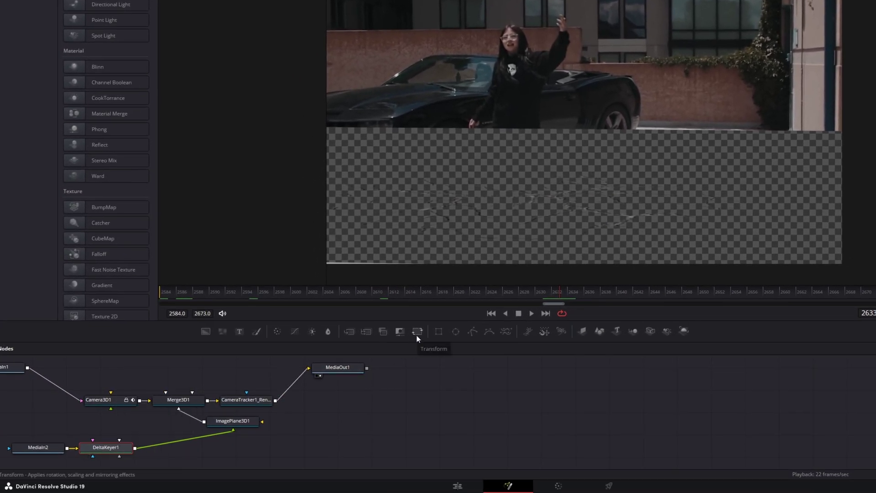
left_click(418, 331)
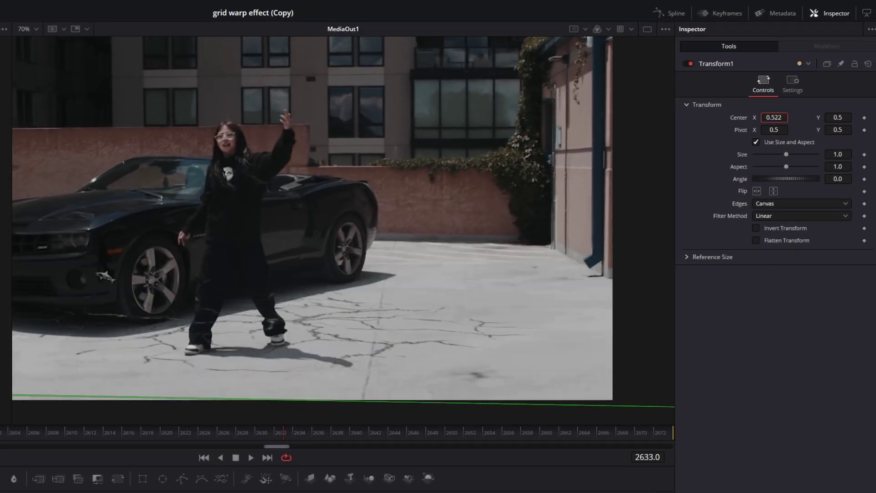
left_click_drag(827, 118, 821, 118)
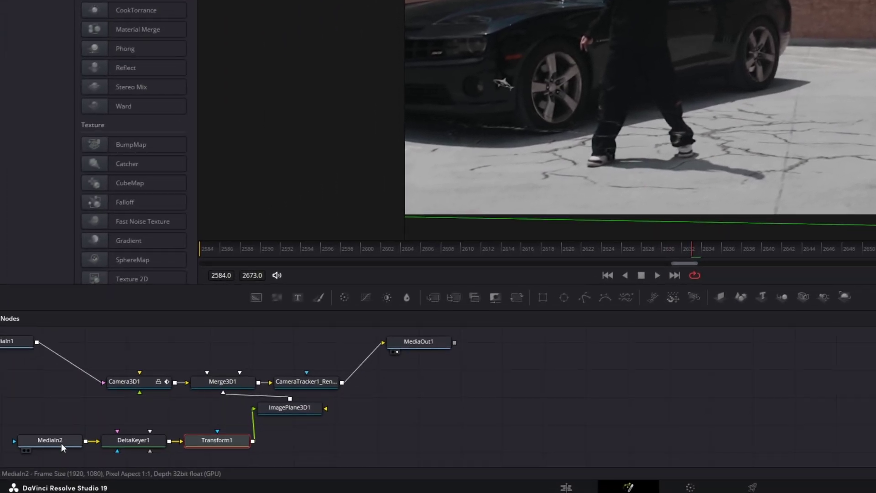
Add a Time Speed node after the crack clip MediaIn2
left_click(62, 442)
key("shift+space")
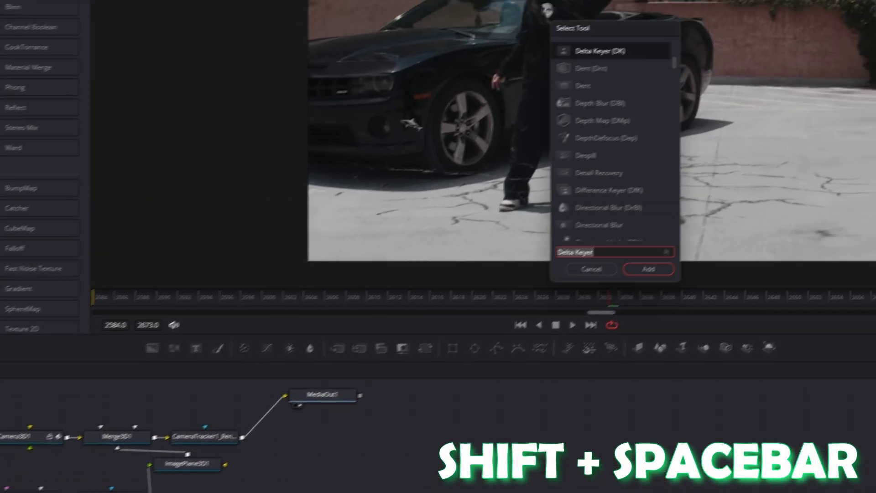
type("time sp")
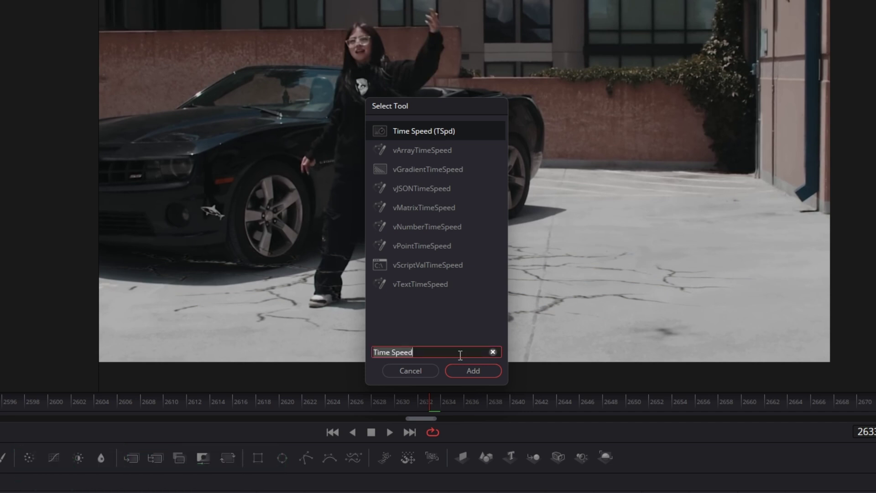
left_click(461, 371)
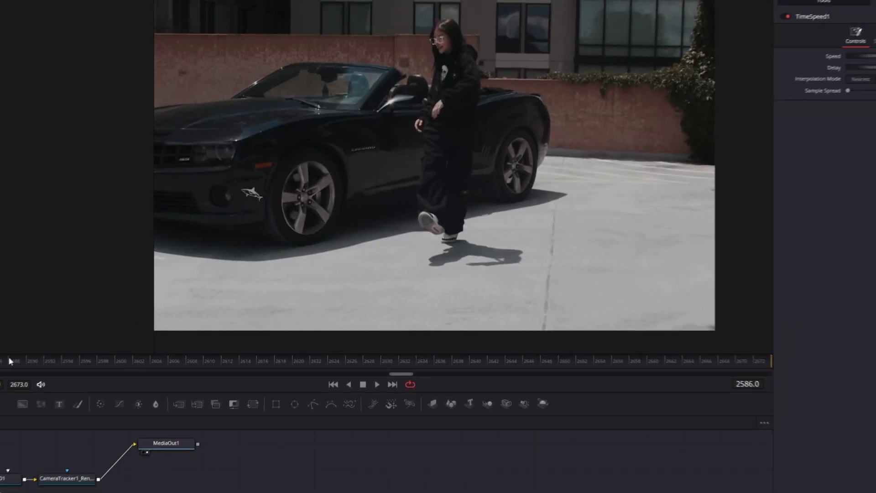
Set Time Speed to 0.79 with about -1124.6 delay so cracks appear at frame 2590
left_click(110, 391)
key("space")
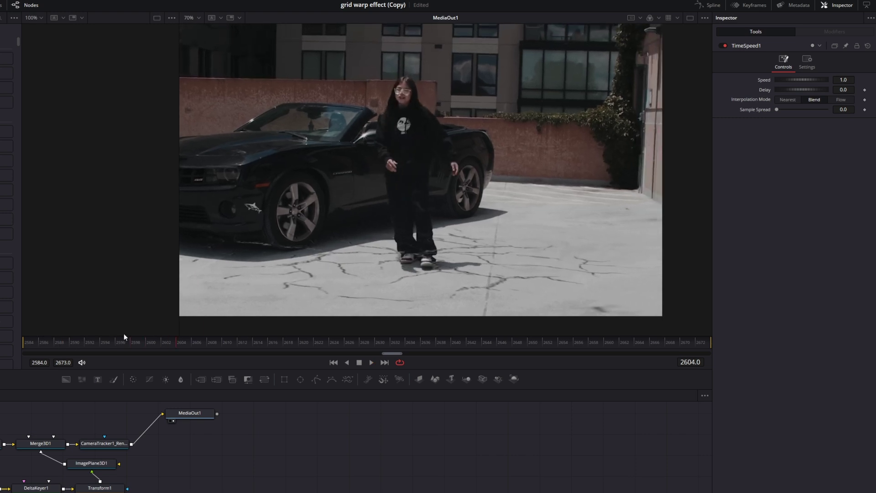
left_click(71, 342)
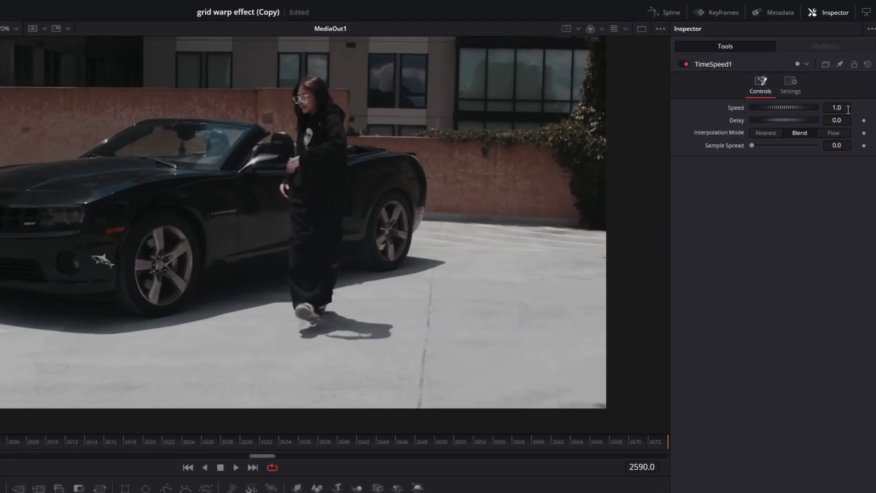
left_click(836, 107)
type("0.79")
key("Return")
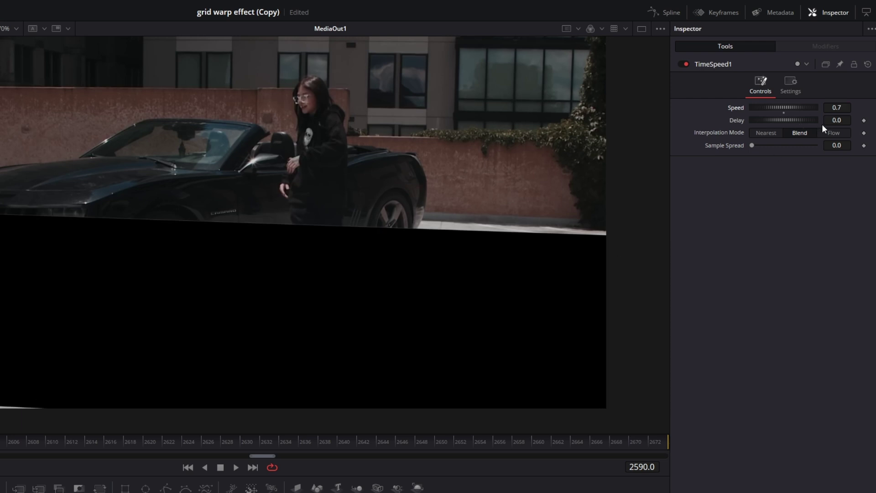
left_click_drag(796, 120, 773, 120)
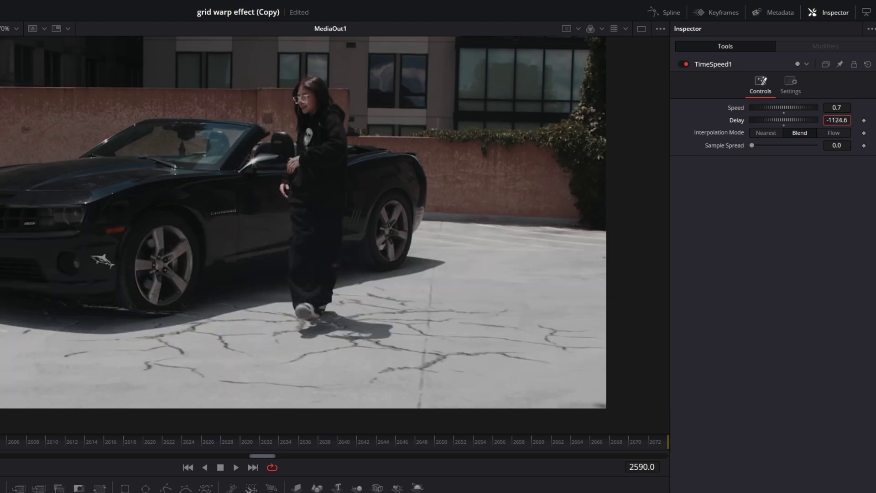
Play the comp and enlarge the cracks slightly so they spread across the ground
key("space")
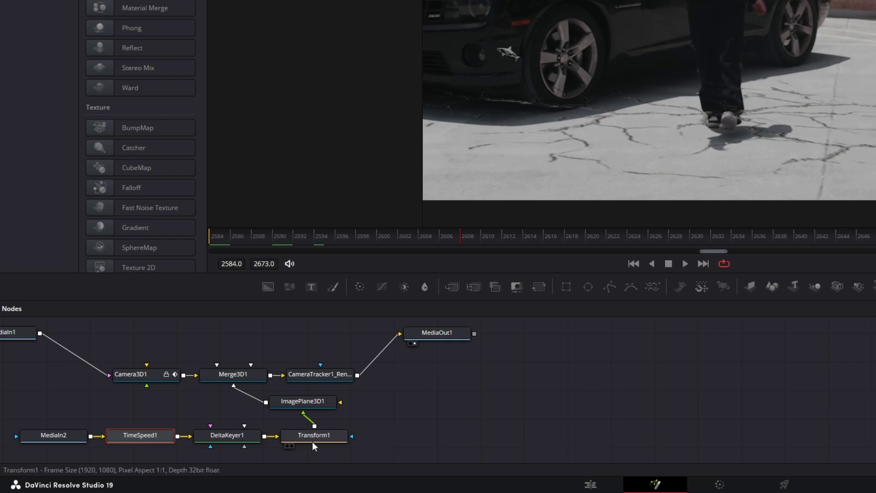
left_click(313, 441)
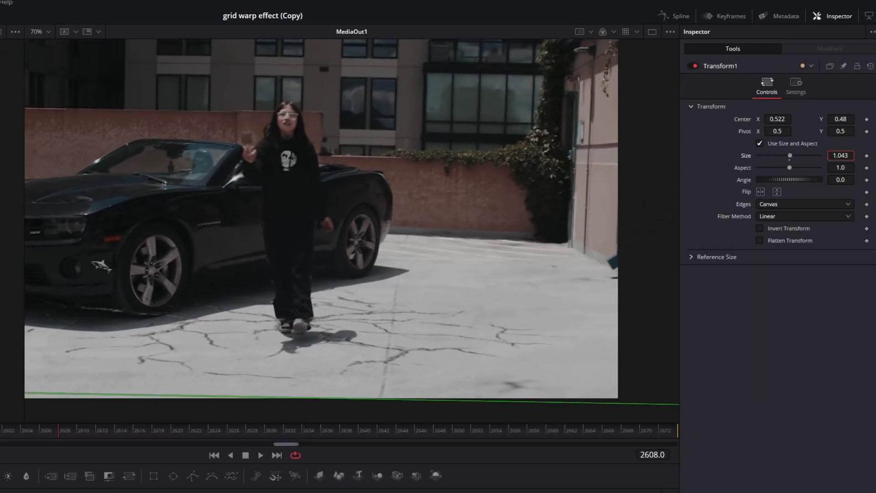
left_click_drag(319, 395, 319, 321)
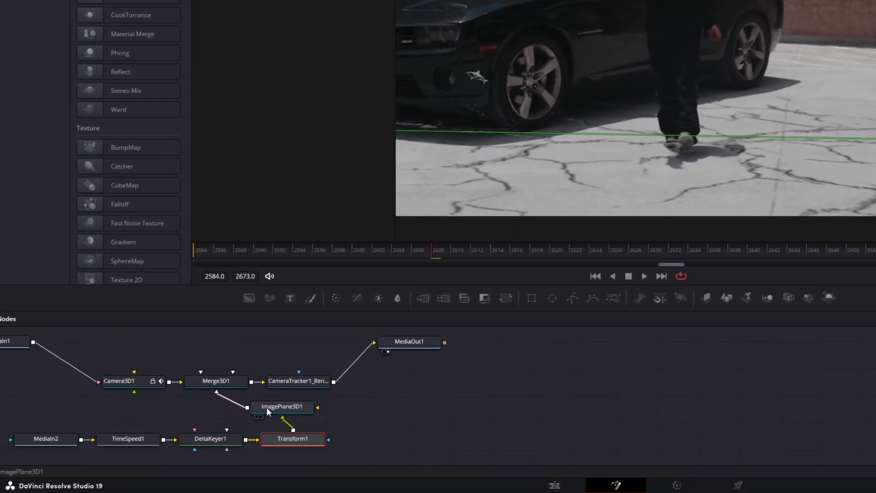
left_click(296, 408)
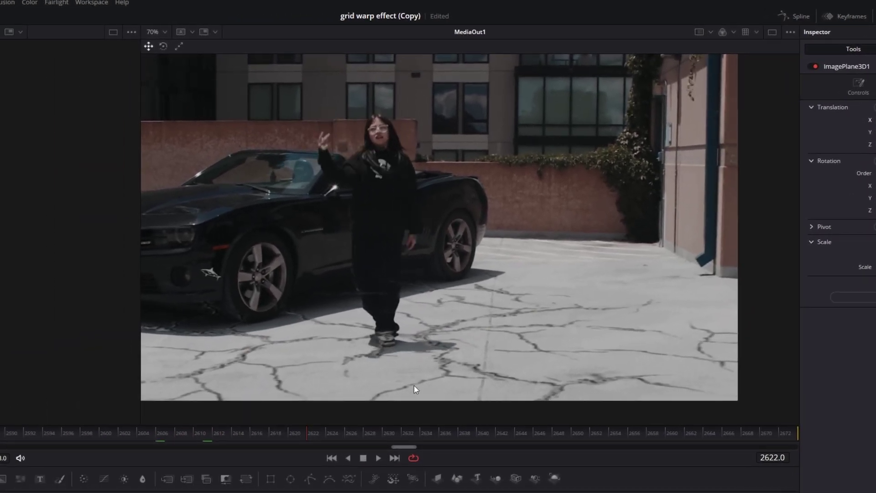
Scrub the timeline and zoom the viewer to confirm the cracks stay locked to the ground
left_click_drag(313, 433, 197, 431)
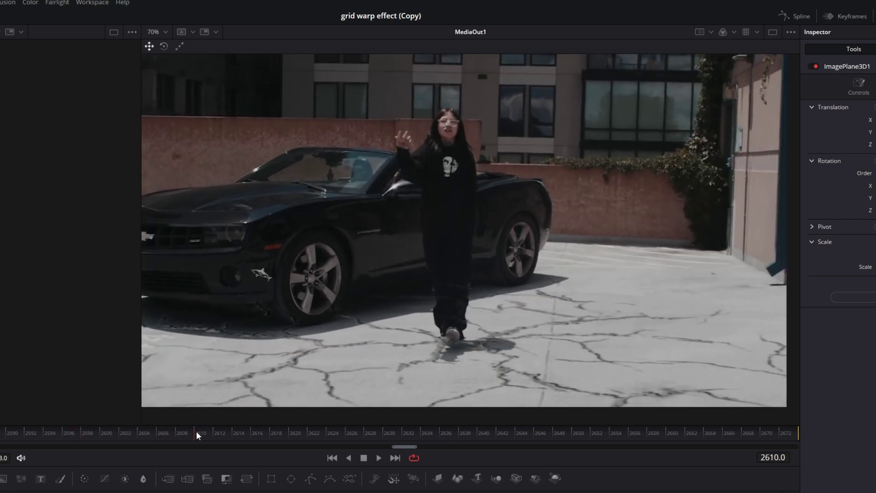
scroll(442, 327, "up", 5)
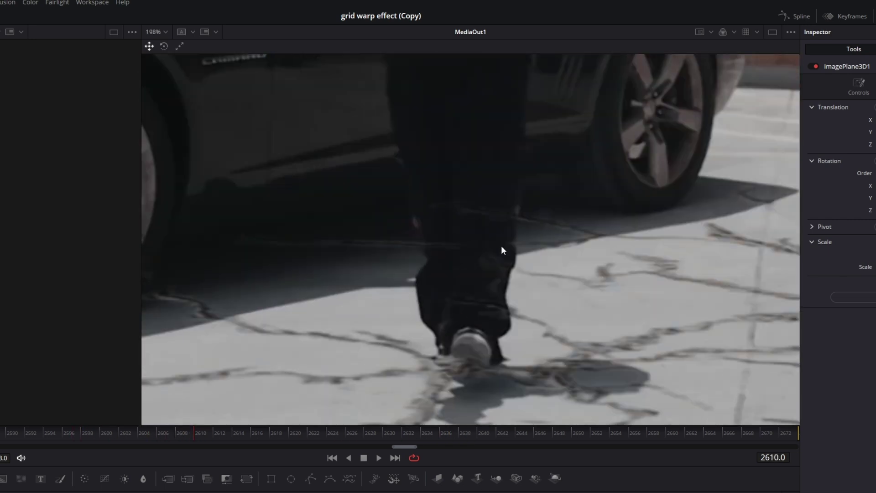
scroll(501, 247, "down", 3)
scroll(230, 302, "up", 4)
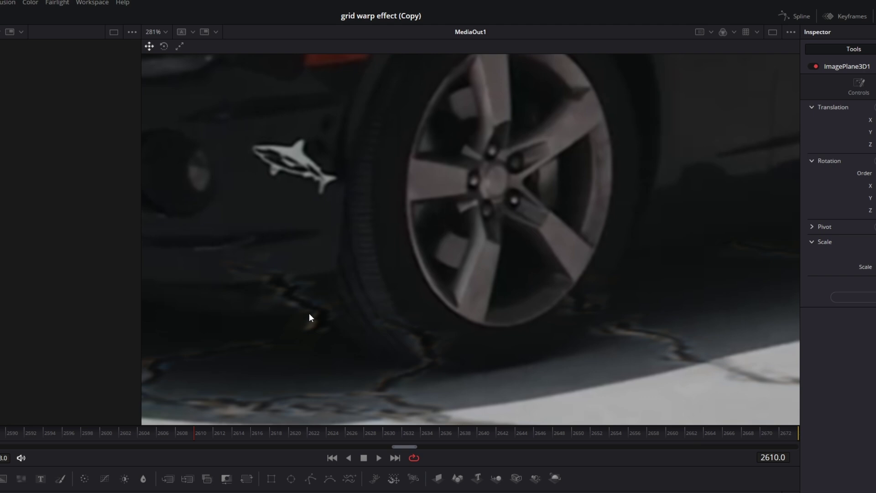
scroll(261, 305, "down", 5)
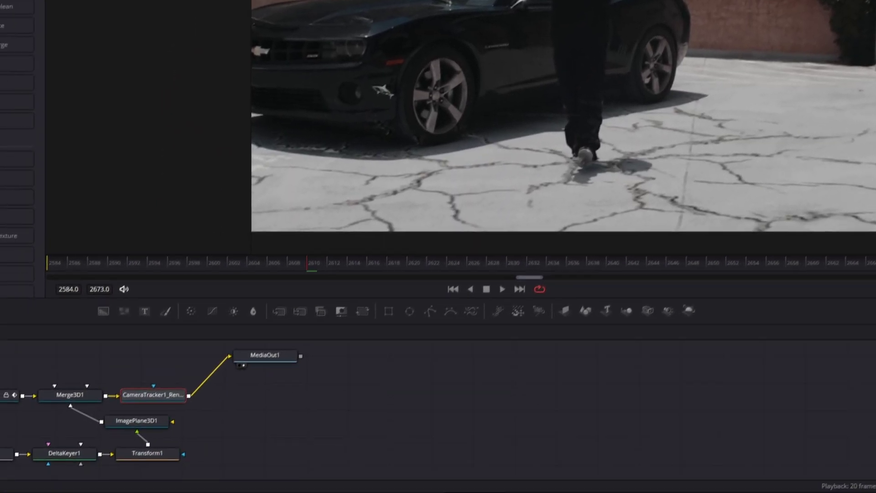
Alt-drag a copy of the cracked clip to V2 and rewire its Fusion comp straight from MediaIn1 to MediaOut1
left_click(429, 485)
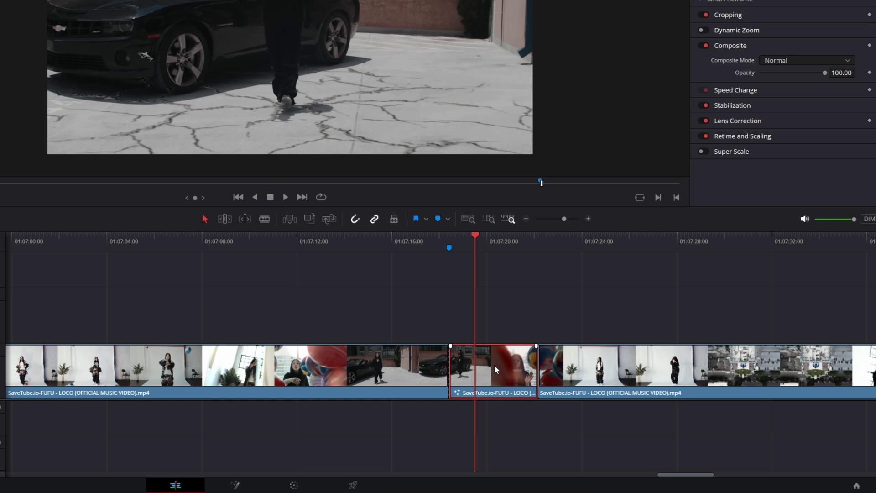
left_click_drag(494, 365, 497, 321)
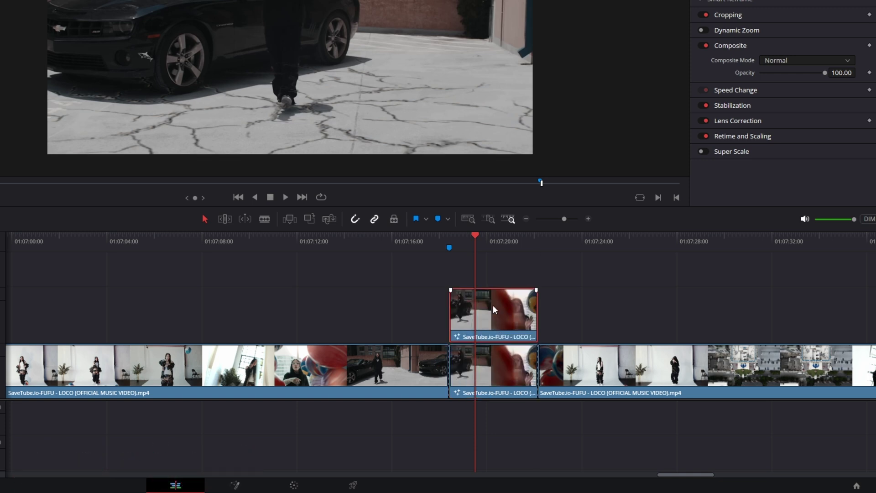
left_click(242, 484)
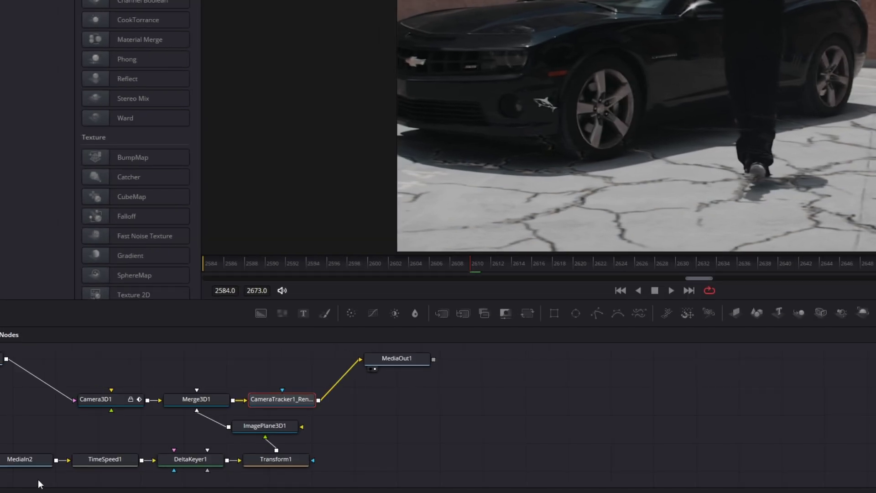
left_click_drag(29, 480, 312, 381)
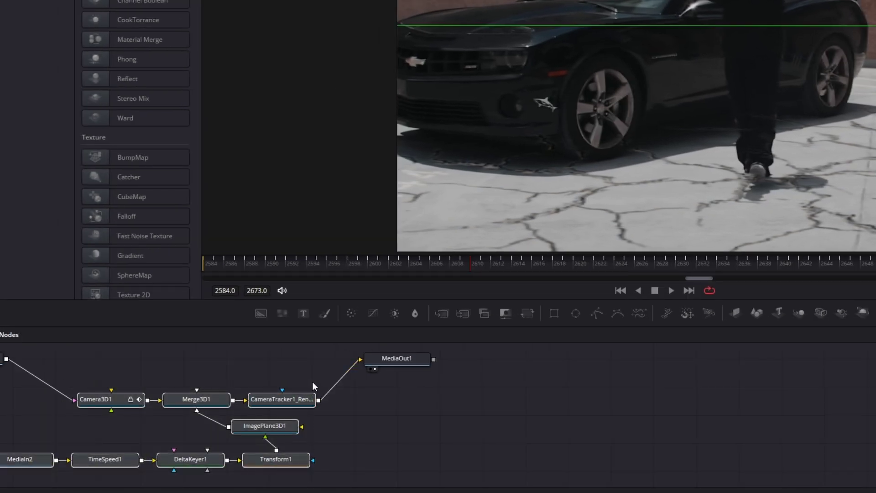
key("Delete")
scroll(628, 415, "down", 2)
scroll(305, 368, "up", 2)
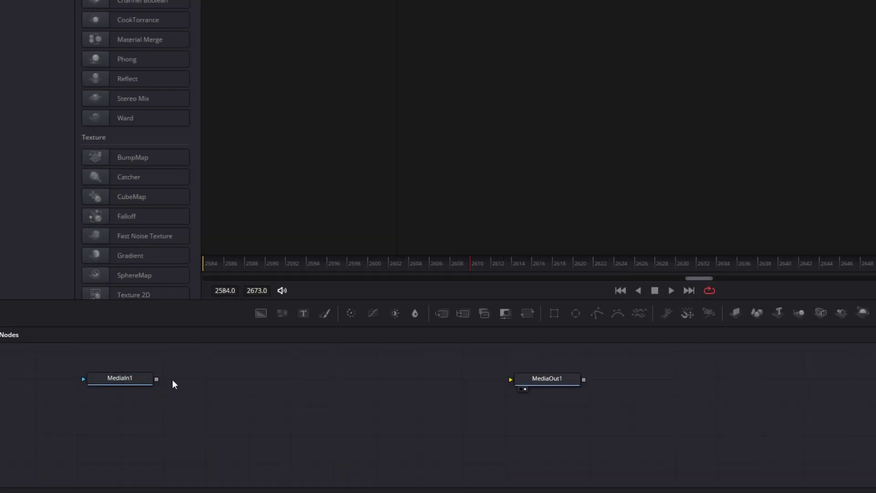
left_click_drag(156, 379, 546, 381)
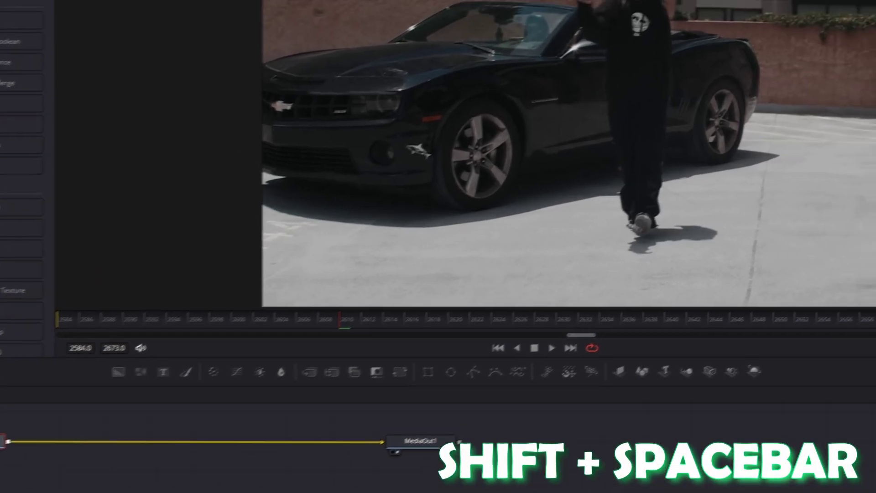
Add a Magic Mask node and draw strokes over the dancer and car
key("shift+space")
type("Time Speed")
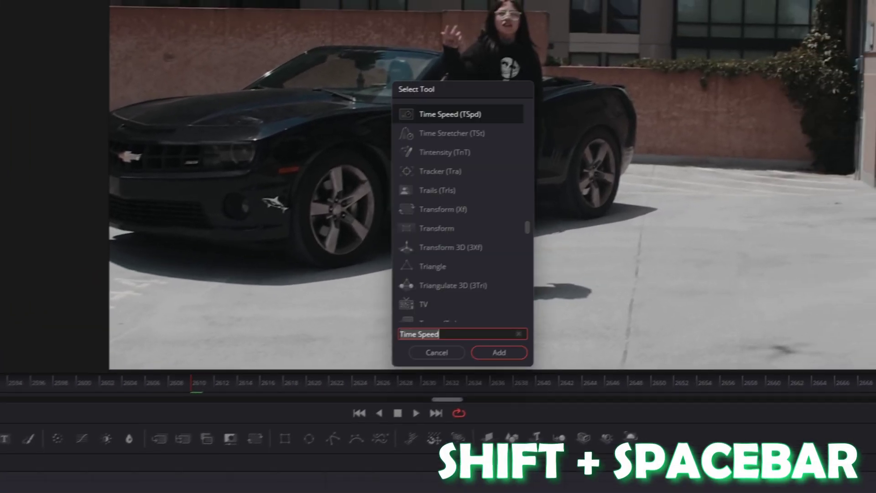
type("magic")
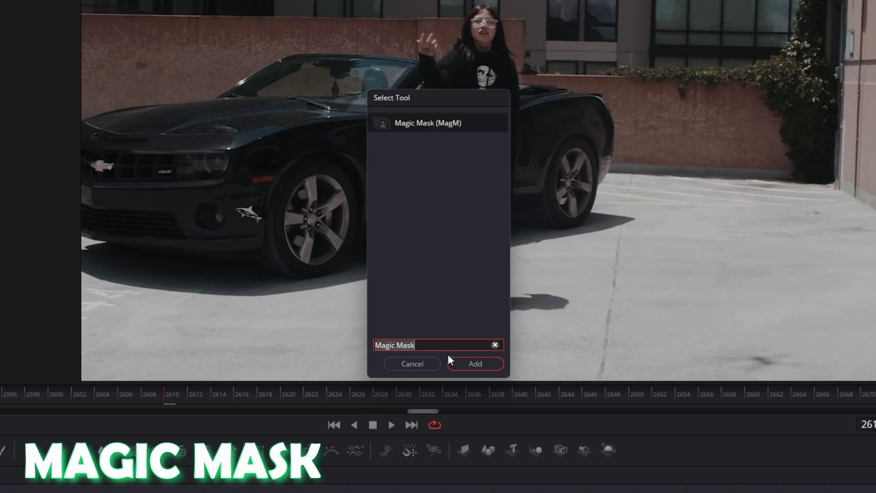
left_click(462, 364)
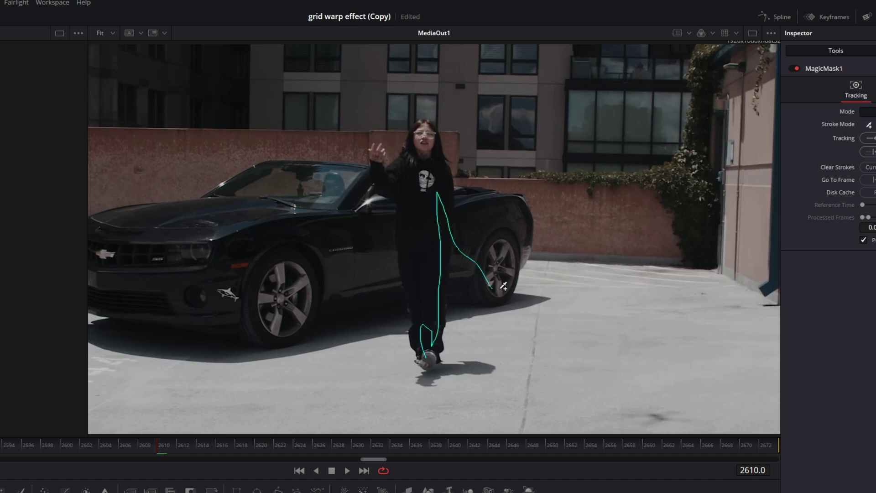
left_click_drag(118, 279, 260, 171)
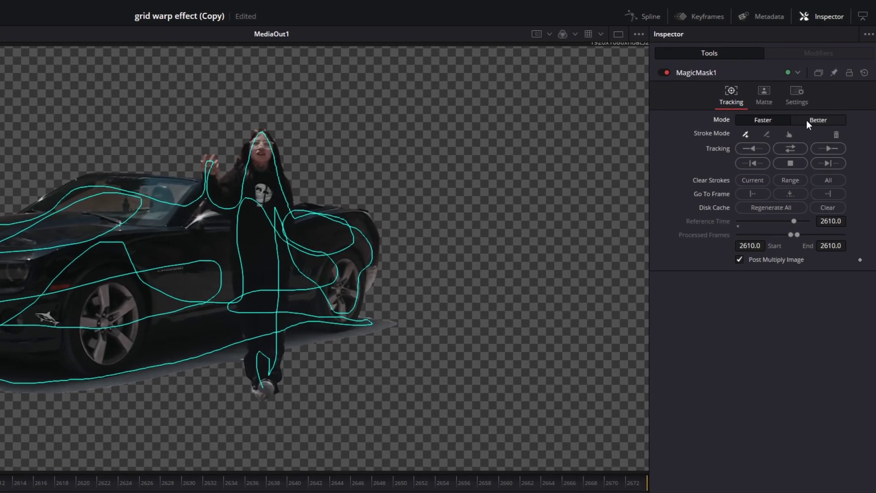
Set the mask to Better mode with refine range 81 and track it bidirectionally
left_click(824, 119)
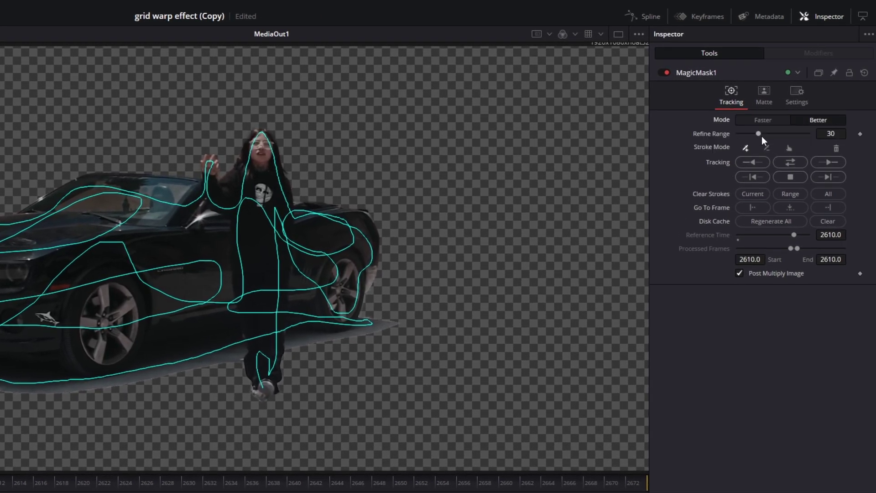
left_click_drag(759, 134, 797, 133)
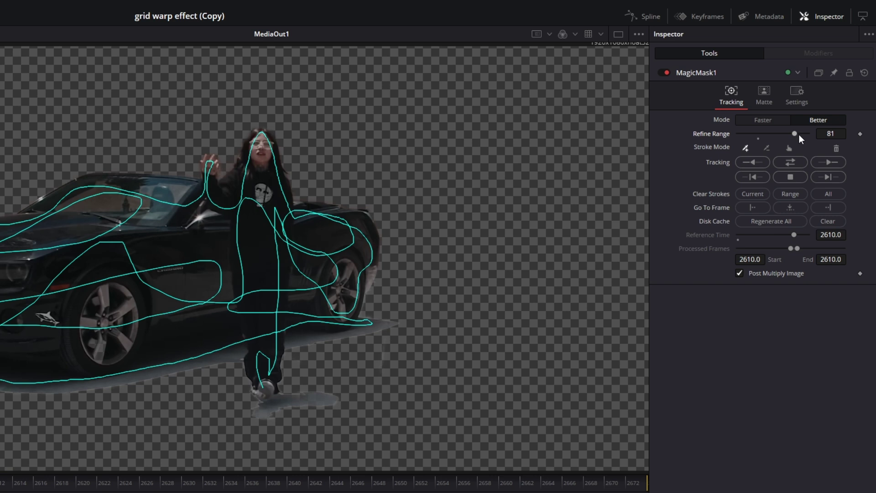
left_click(787, 160)
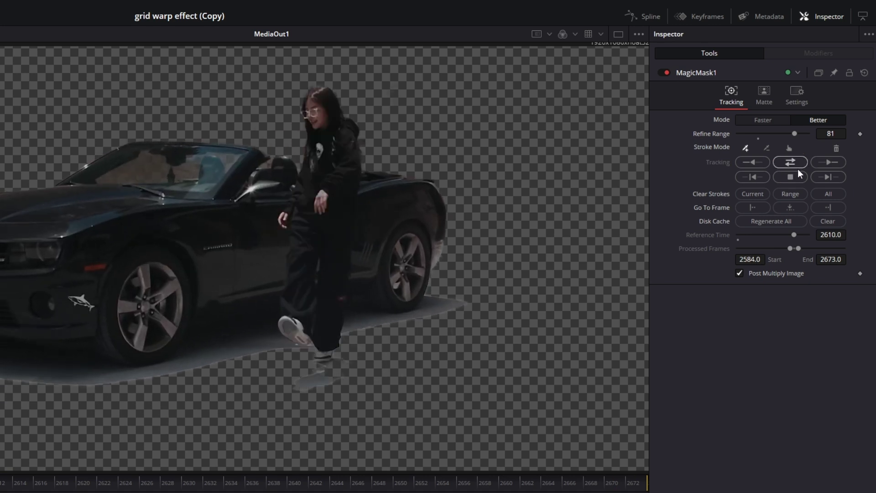
left_click(764, 101)
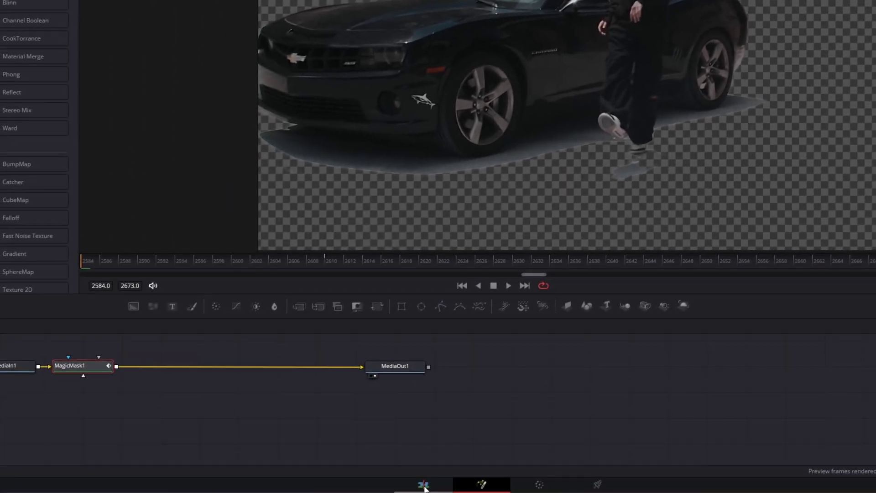
Play the shot on the Edit timeline, replaying the cracking moment with the dancer and car in front
left_click(424, 487)
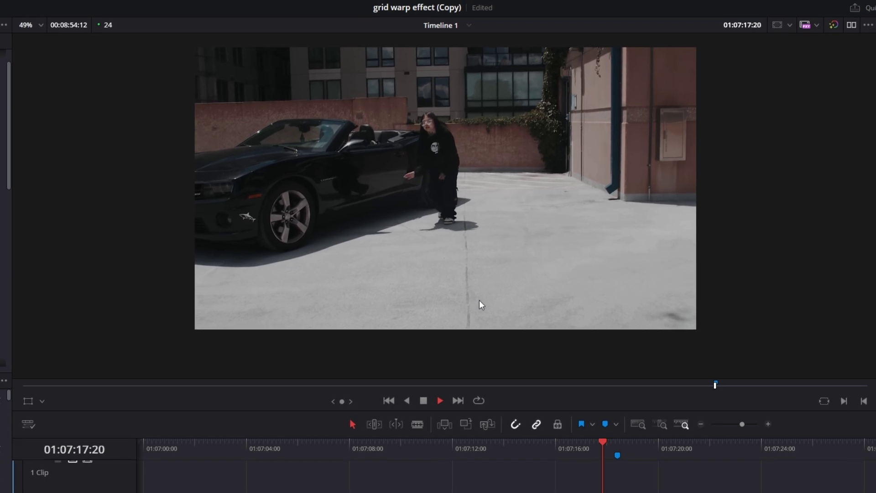
scroll(479, 300, "up", 6)
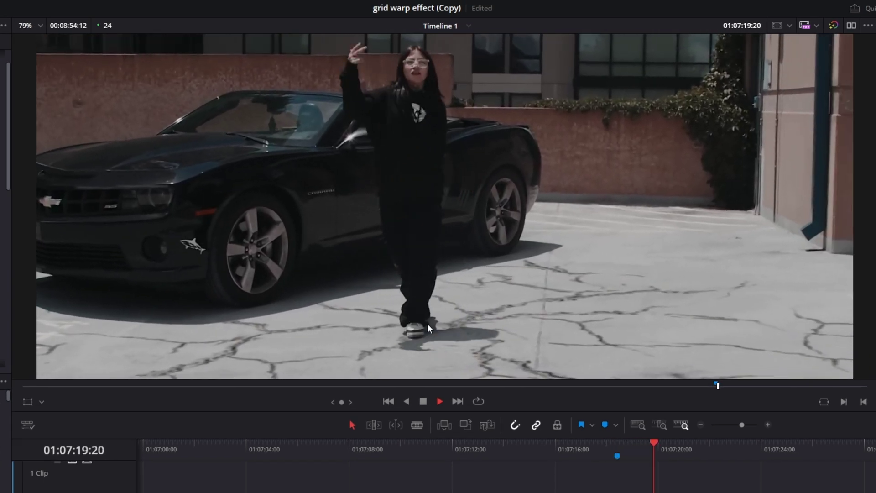
key("space")
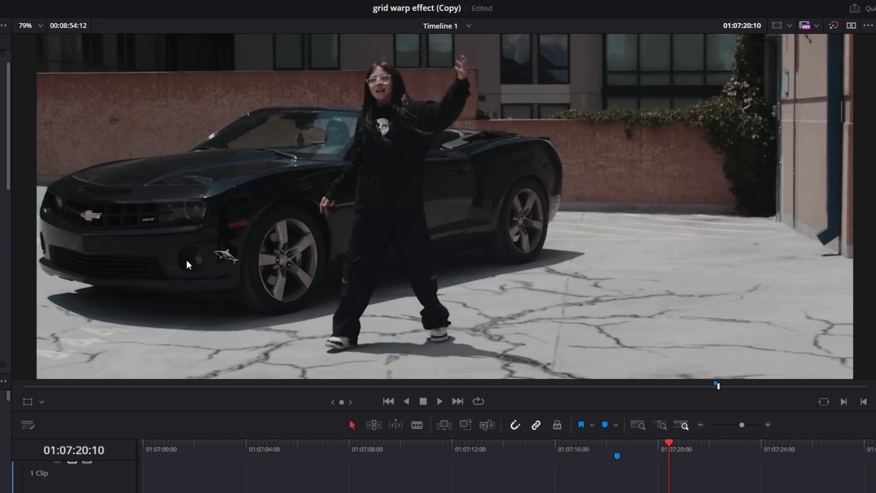
scroll(186, 259, "down", 4)
left_click(593, 449)
key("space")
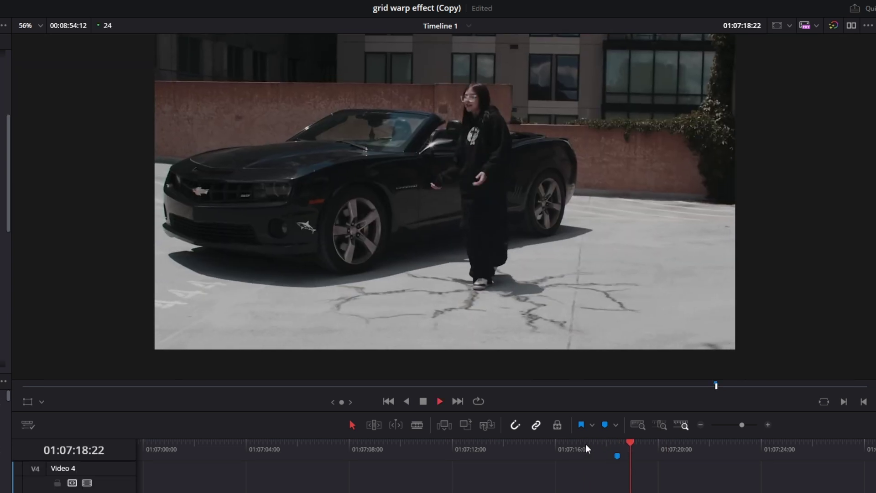
key("space")
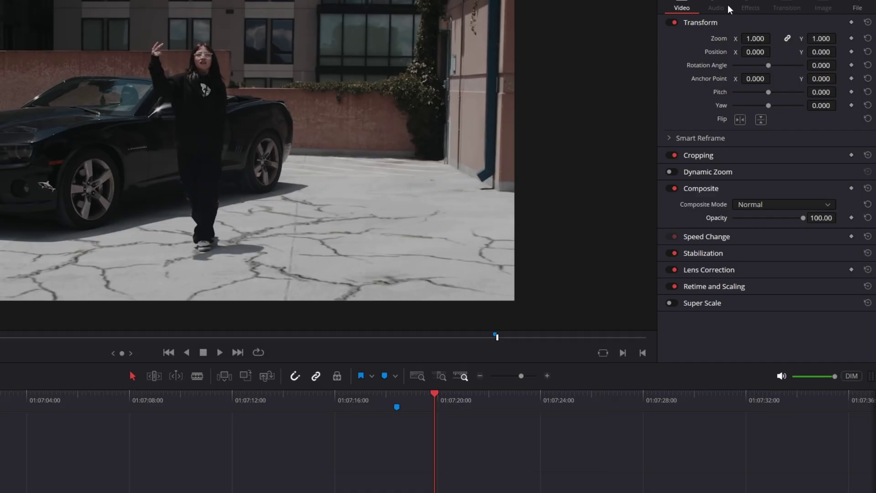
Drag Planet_Impact_Dustwave onto Video 3 at the playhead, above the dancer shot
left_click_drag(0, 337, 495, 364)
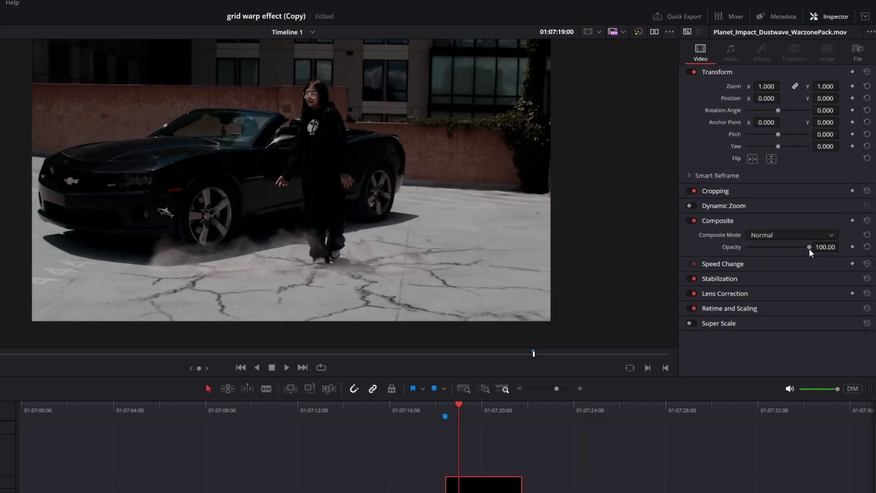
Lower the dust-wave clip's opacity to 50.38 and replay the impact to review it
left_click_drag(809, 248, 779, 246)
key("space")
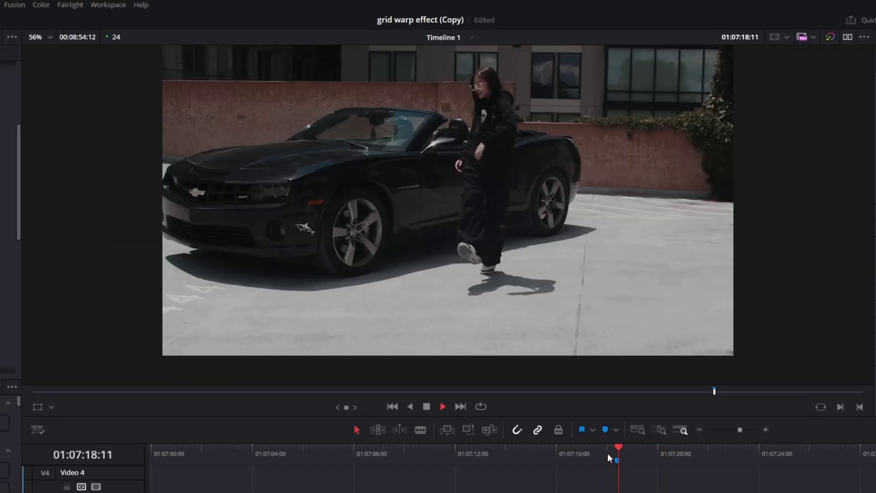
left_click(607, 453)
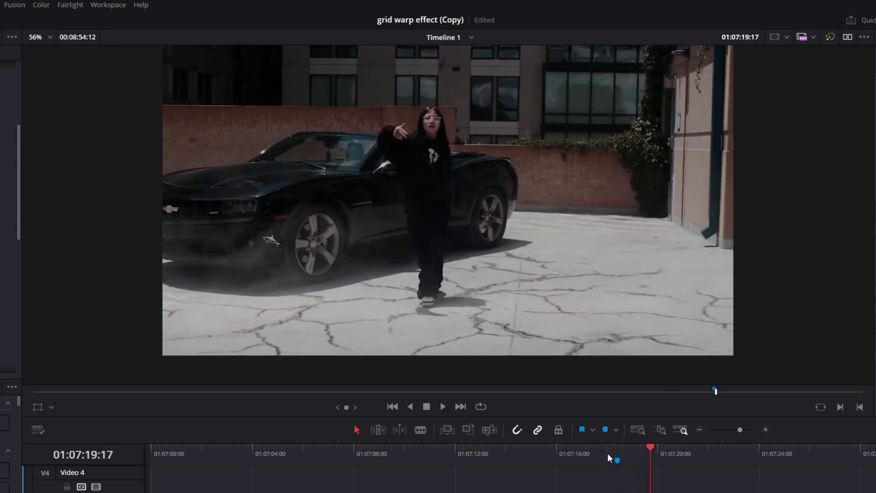
key("space")
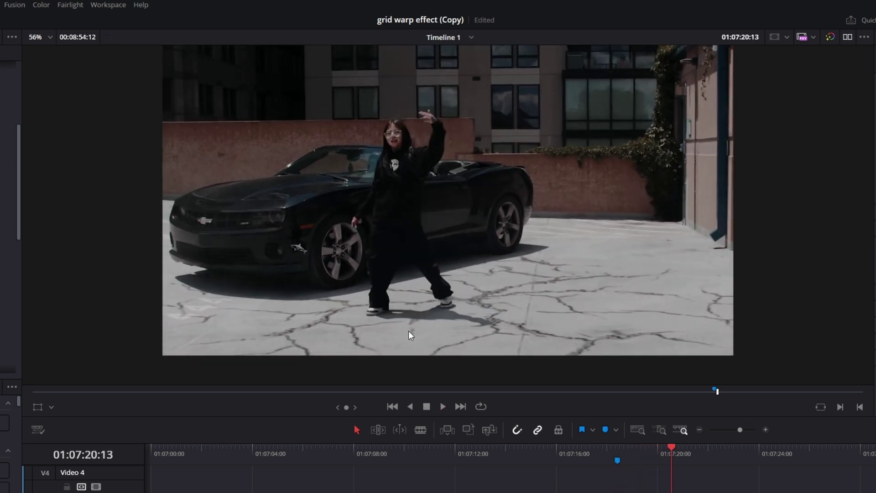